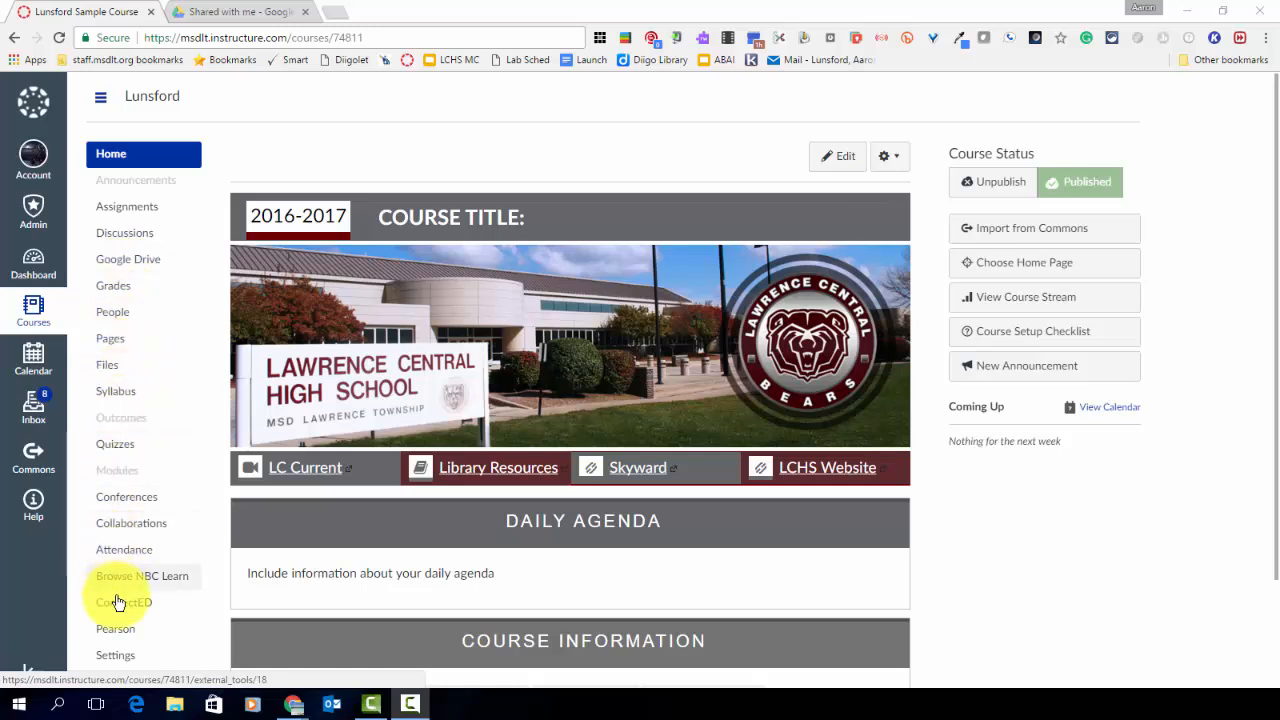
- Move Google Drive directly below Announcements in the course navigation settings and save the new order
{"action": "left_click", "coordinate": [116, 657]}
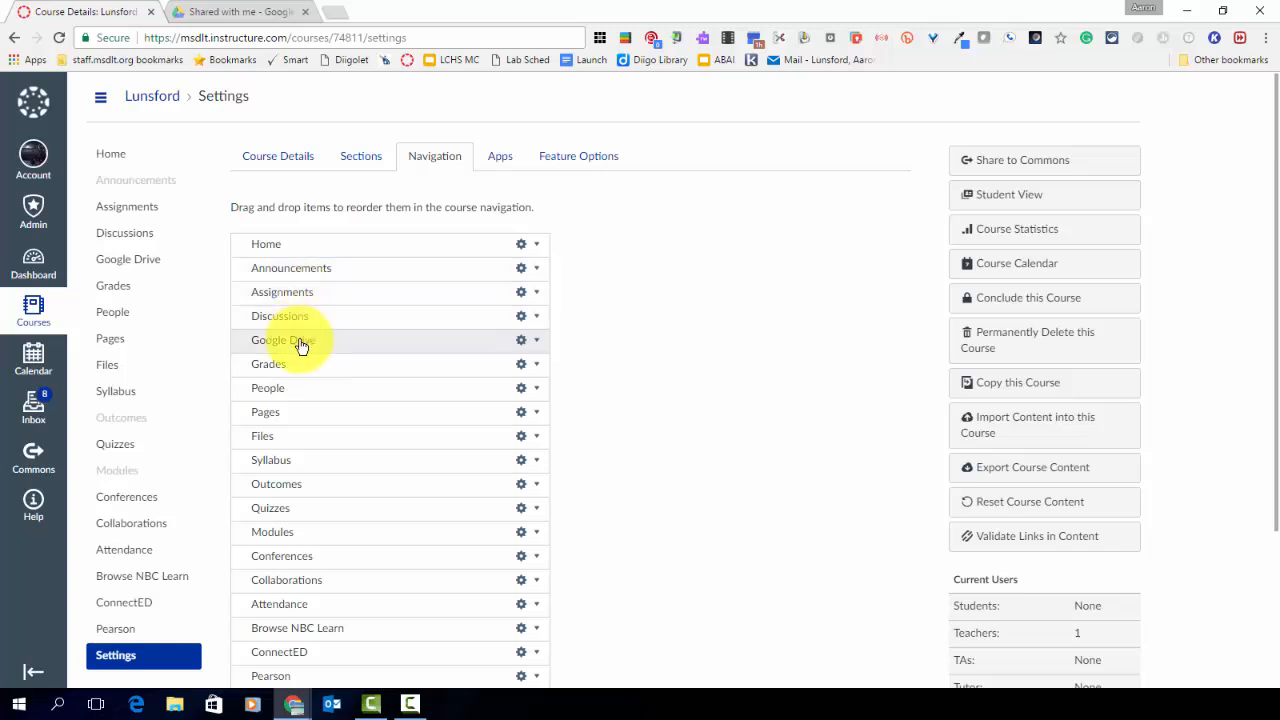
{"action": "left_click_drag", "start_coordinate": [302, 346], "coordinate": [308, 293]}
{"action": "scroll", "coordinate": [598, 410], "scroll_direction": "down", "scroll_amount": 2}
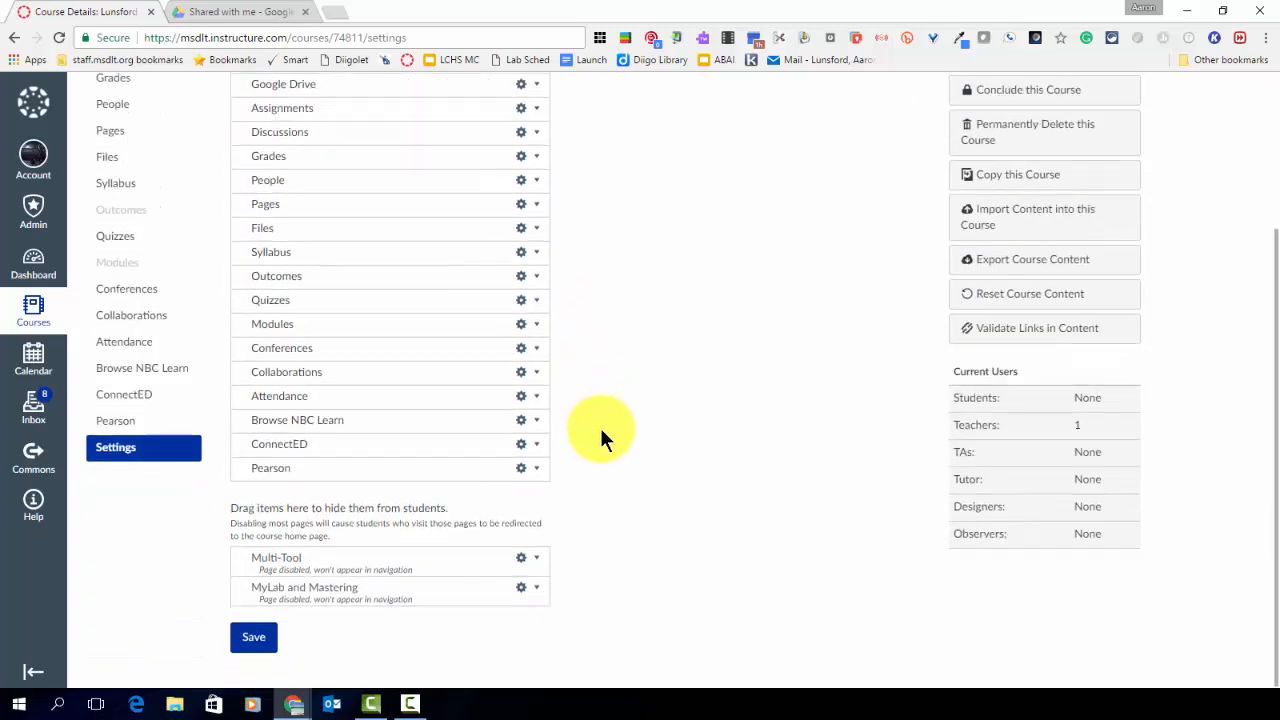
{"action": "left_click", "coordinate": [253, 639]}
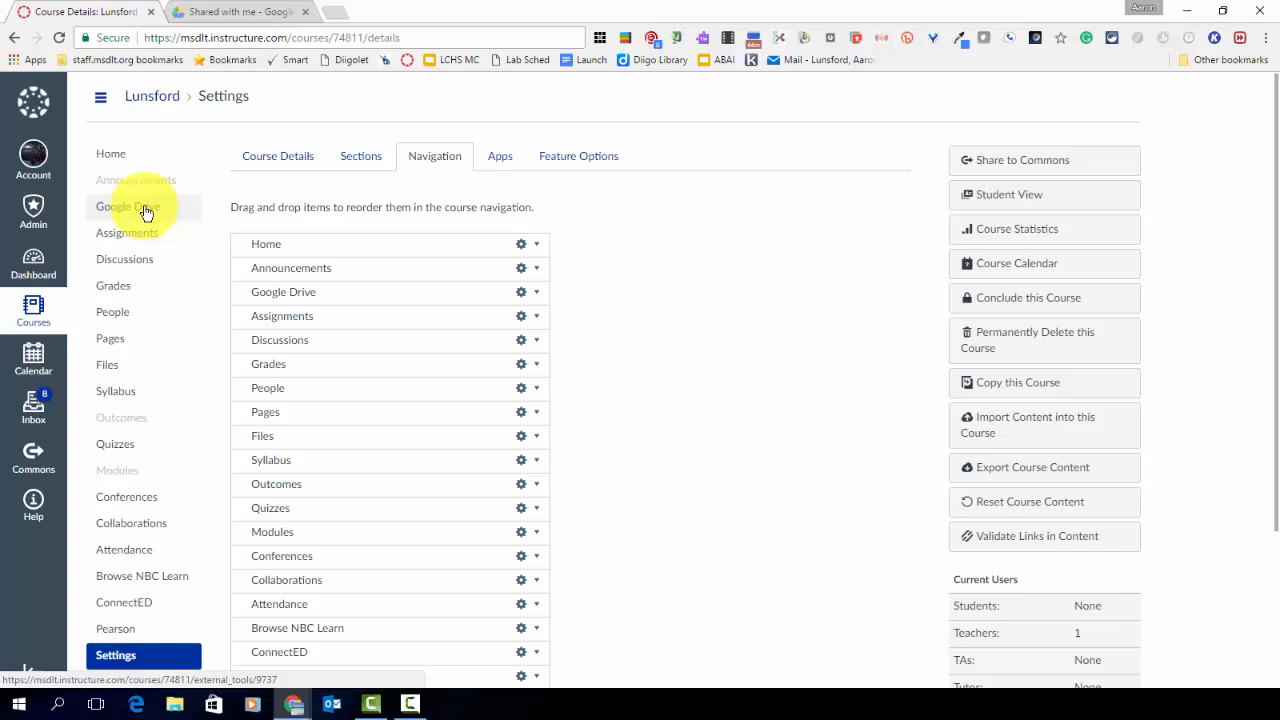
- Open the course's Google Drive, load more items at the end of the folder list and look through the files
{"action": "left_click", "coordinate": [146, 212]}
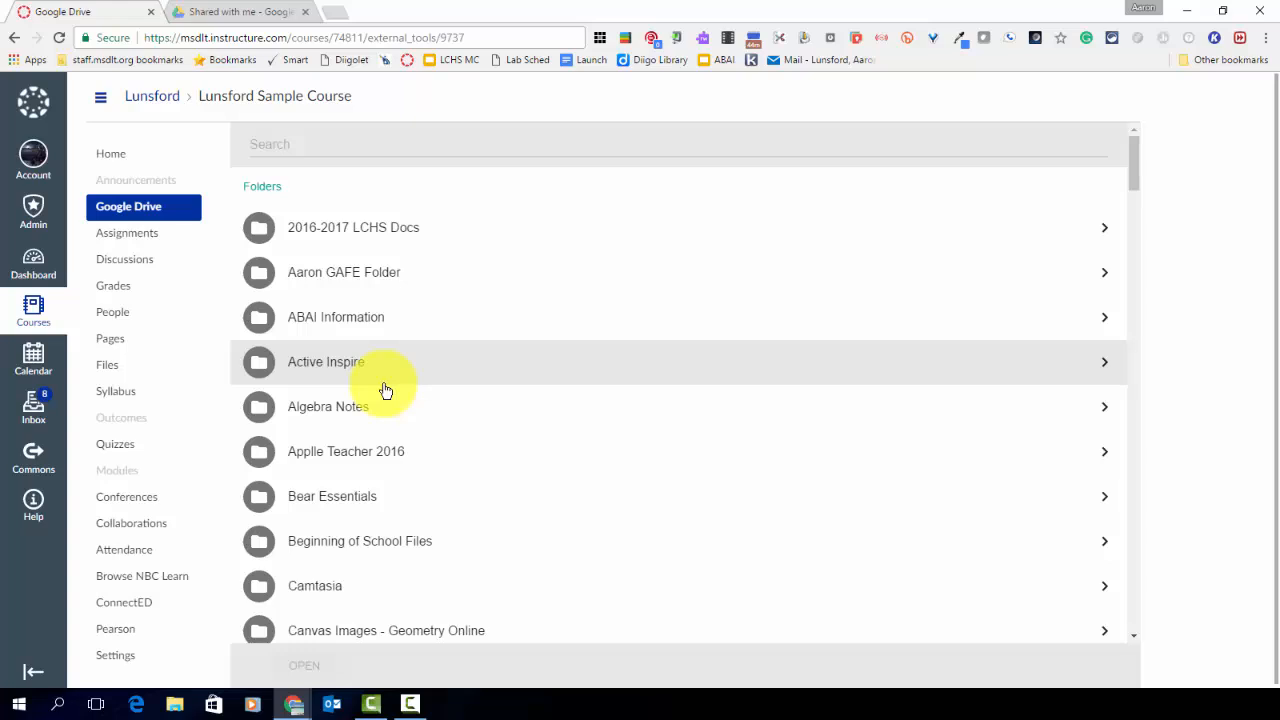
{"action": "scroll", "coordinate": [386, 390], "scroll_direction": "down", "scroll_amount": 4}
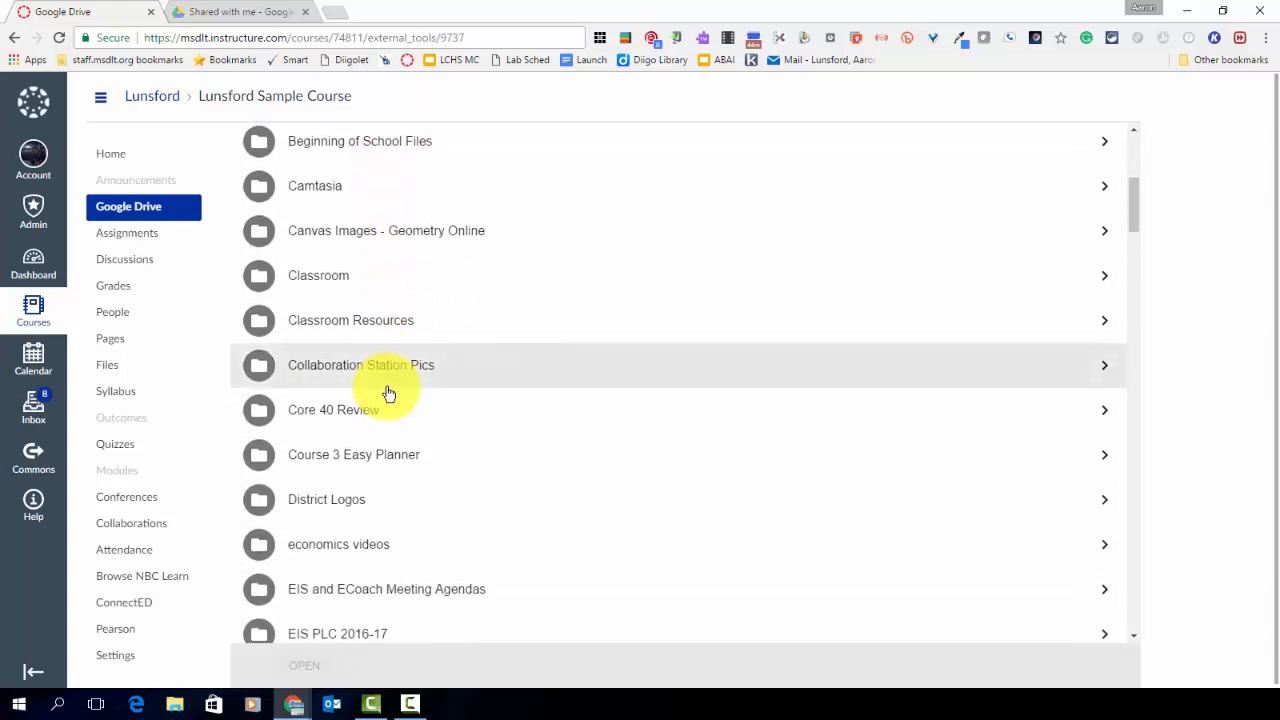
{"action": "scroll", "coordinate": [386, 391], "scroll_direction": "down", "scroll_amount": 3}
{"action": "scroll", "coordinate": [388, 393], "scroll_direction": "down", "scroll_amount": 13}
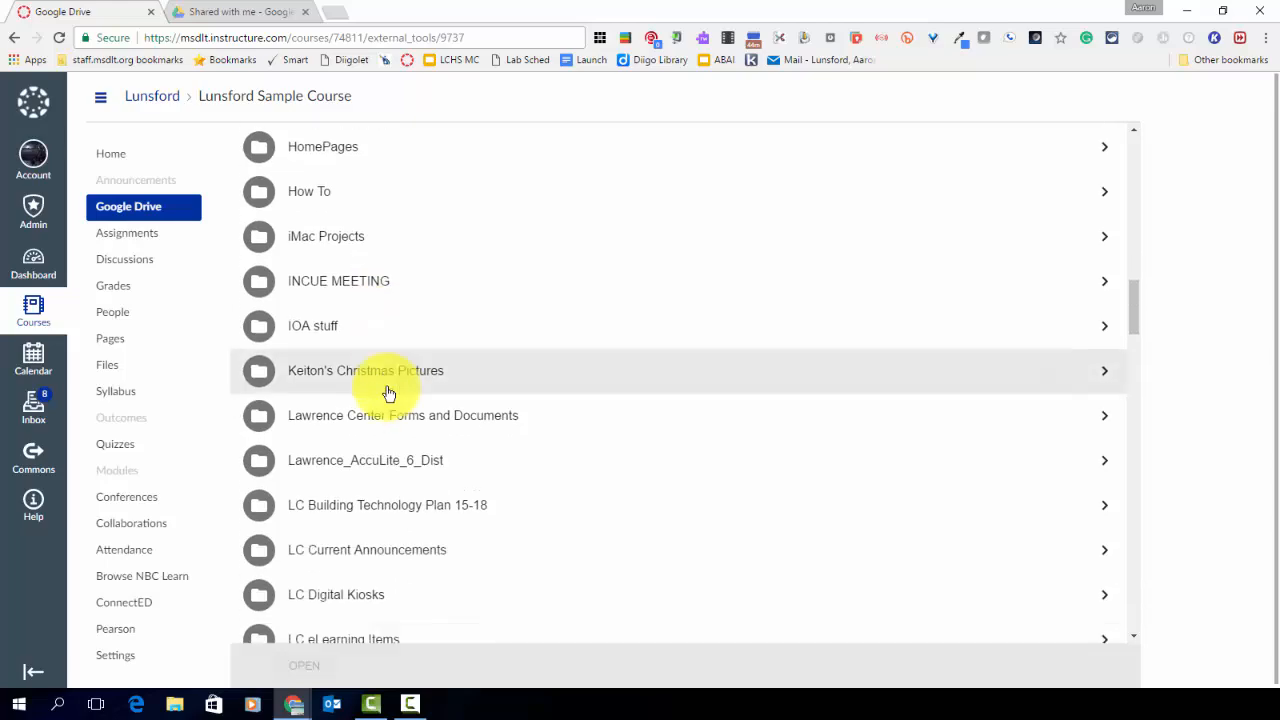
{"action": "scroll", "coordinate": [388, 393], "scroll_direction": "down", "scroll_amount": 14}
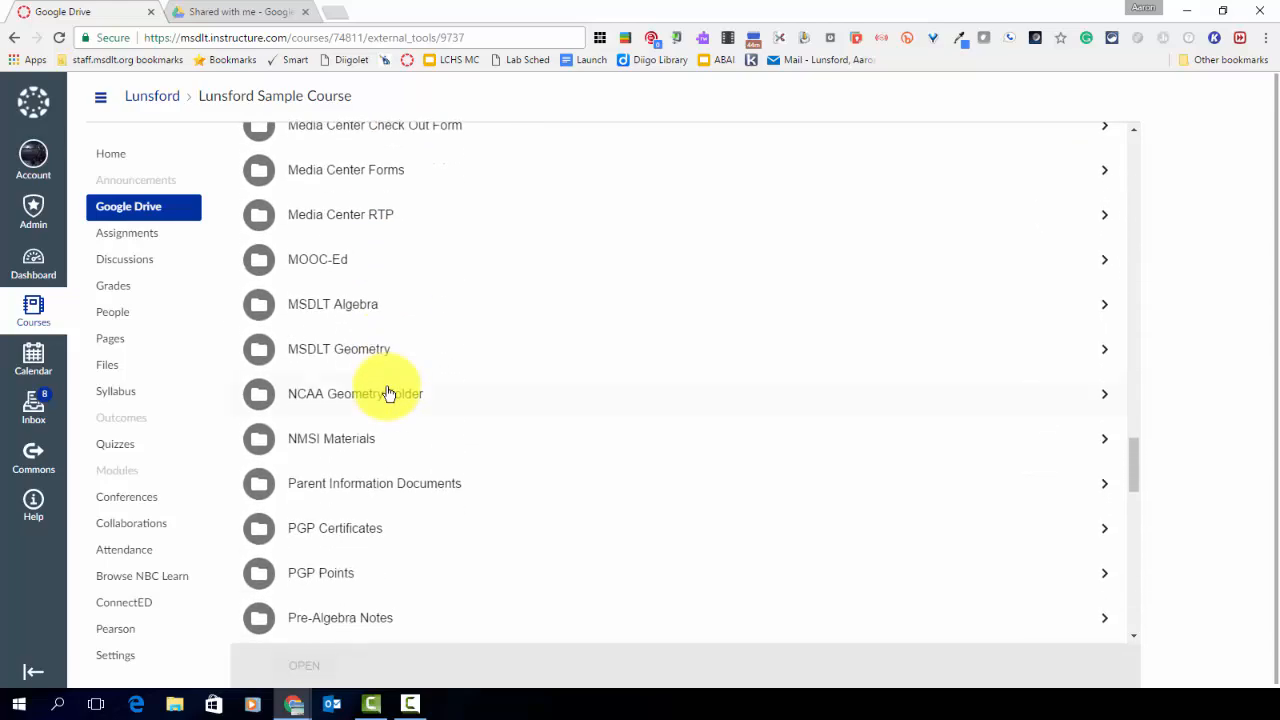
{"action": "scroll", "coordinate": [388, 393], "scroll_direction": "down", "scroll_amount": 9}
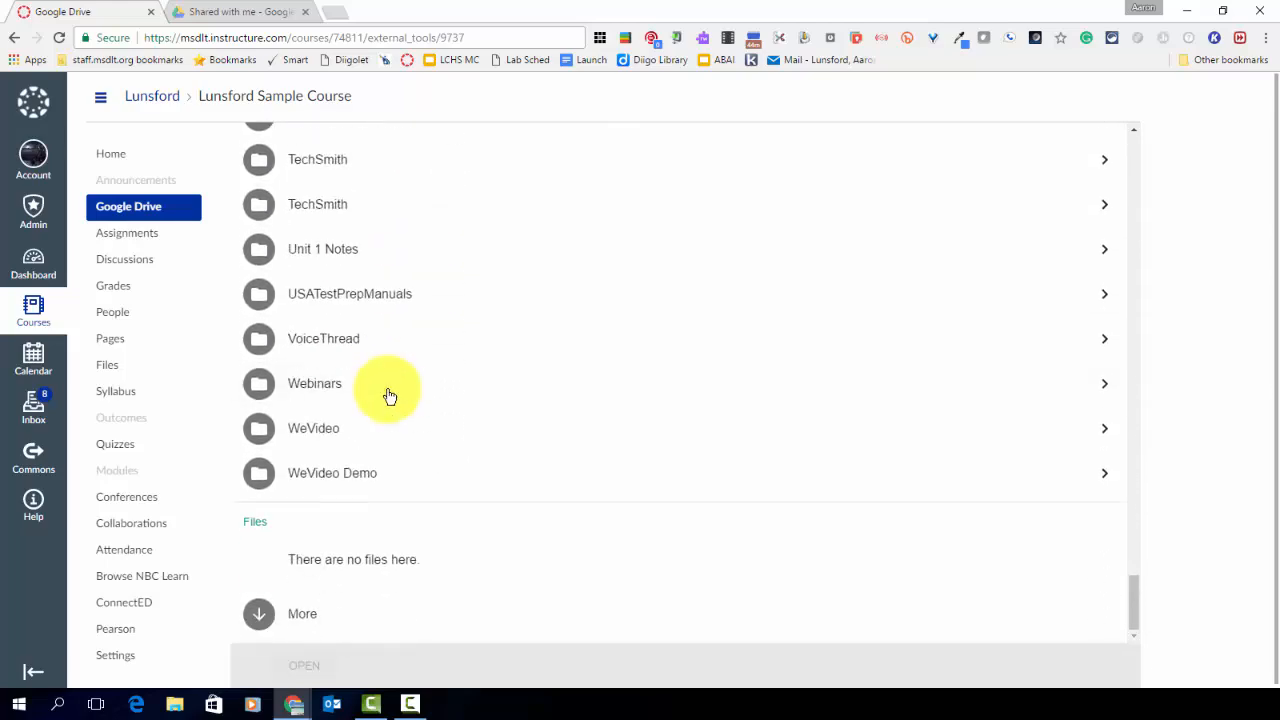
{"action": "left_click", "coordinate": [296, 624]}
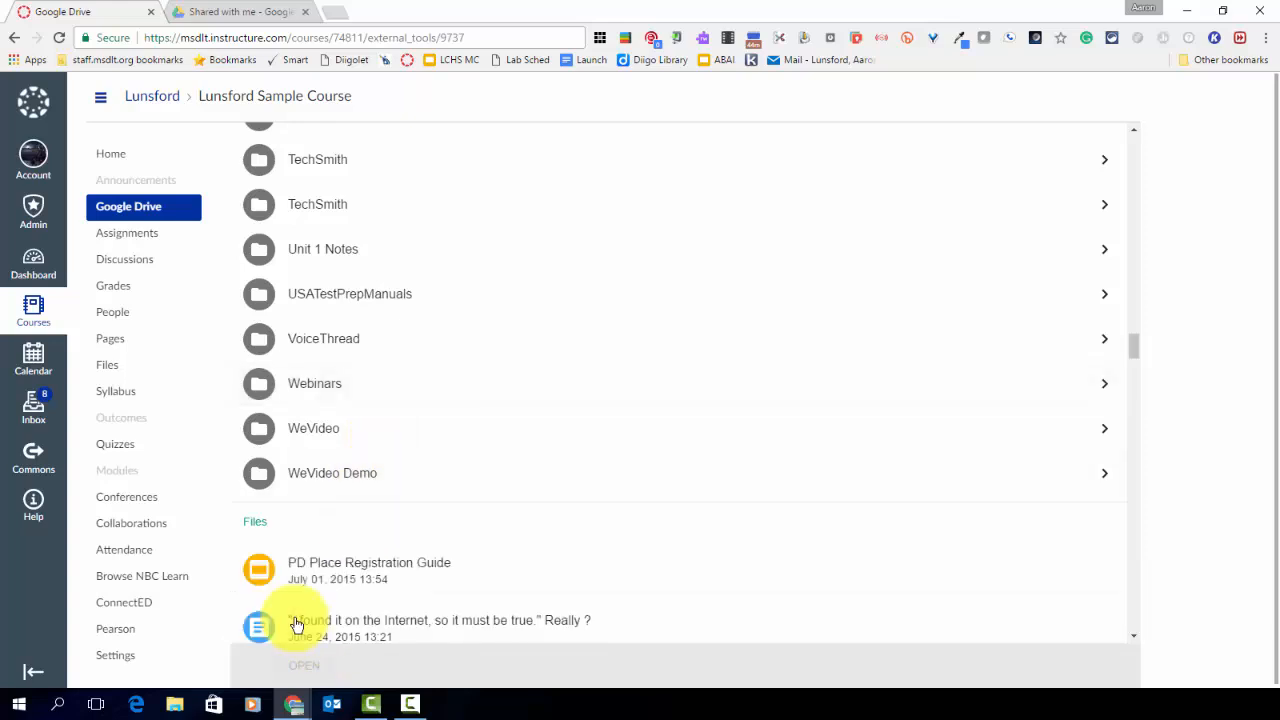
{"action": "scroll", "coordinate": [297, 618], "scroll_direction": "down", "scroll_amount": 3}
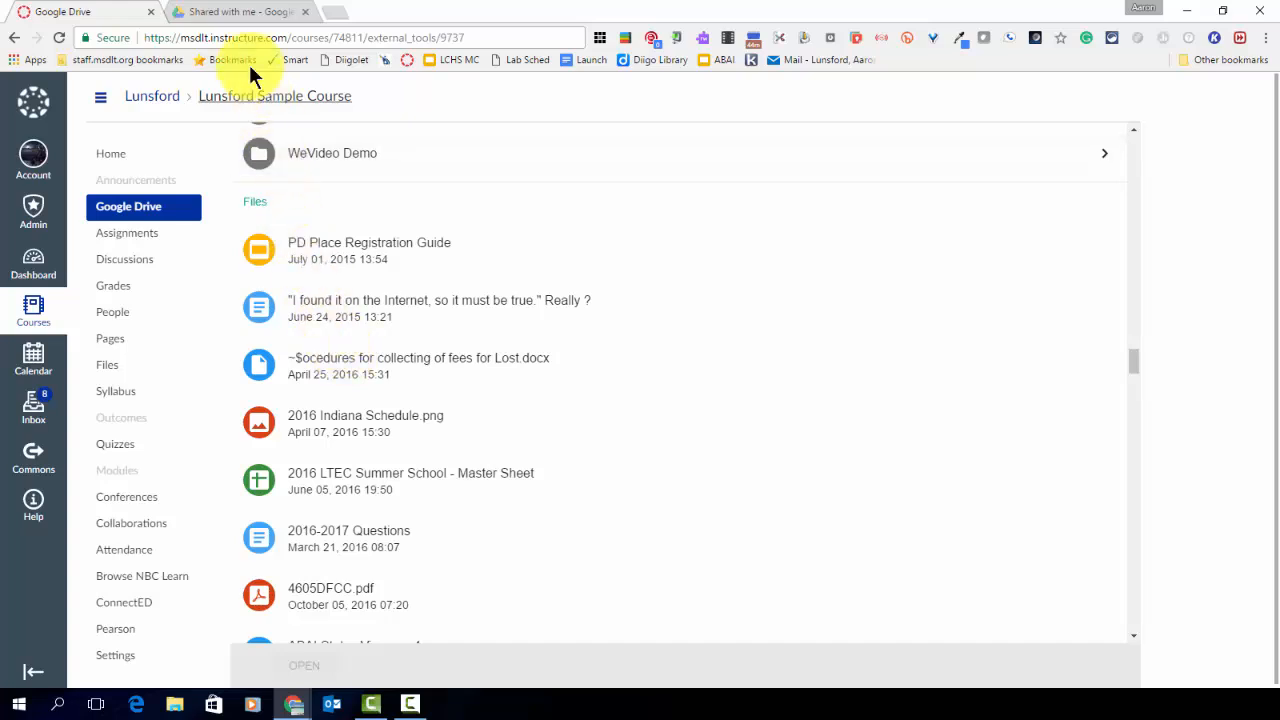
- Switch to Google Drive's shared files and add the Class of 2021 English Recommendations sheet to My Drive
{"action": "left_click", "coordinate": [223, 14]}
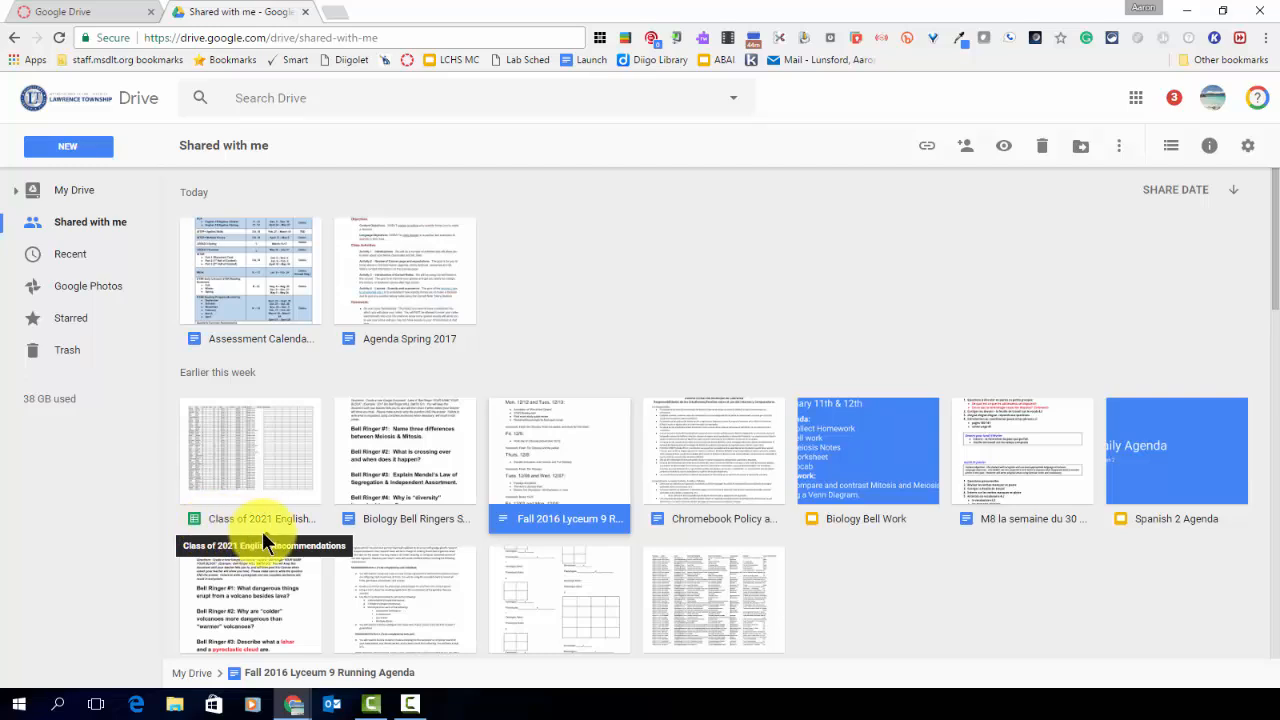
{"action": "left_click", "coordinate": [255, 456]}
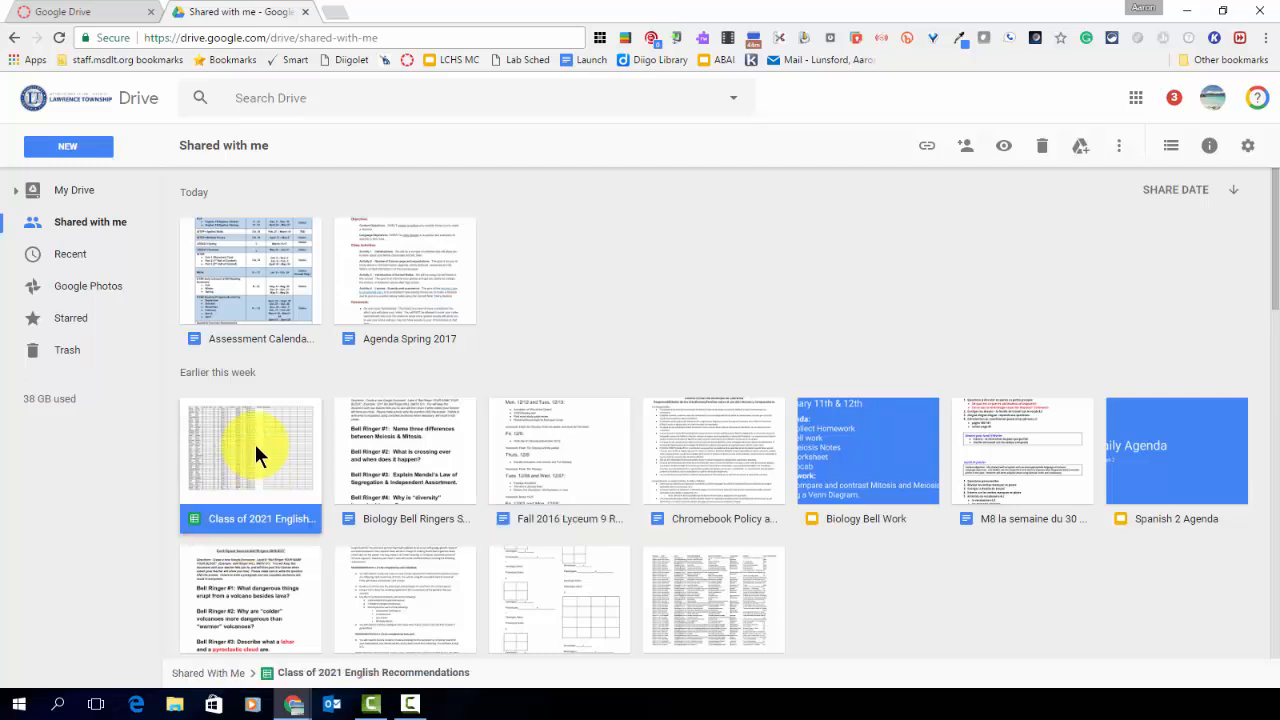
{"action": "right_click", "coordinate": [256, 432]}
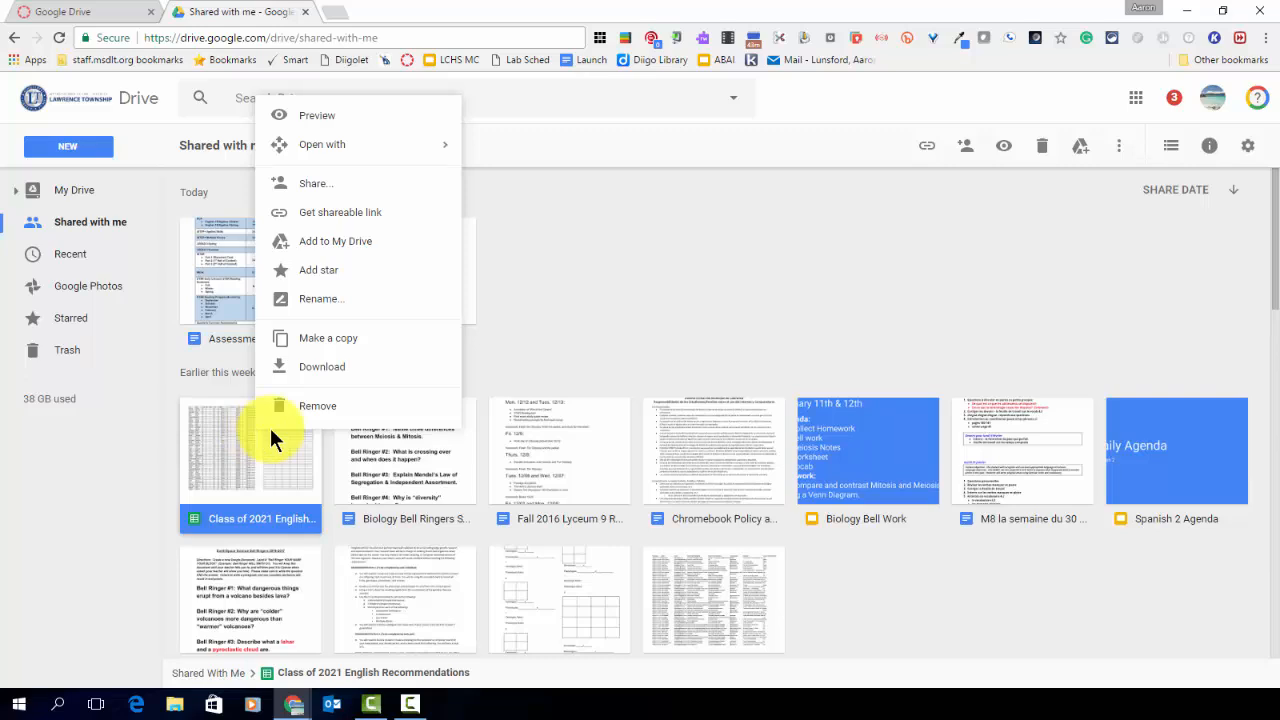
{"action": "left_click", "coordinate": [331, 242]}
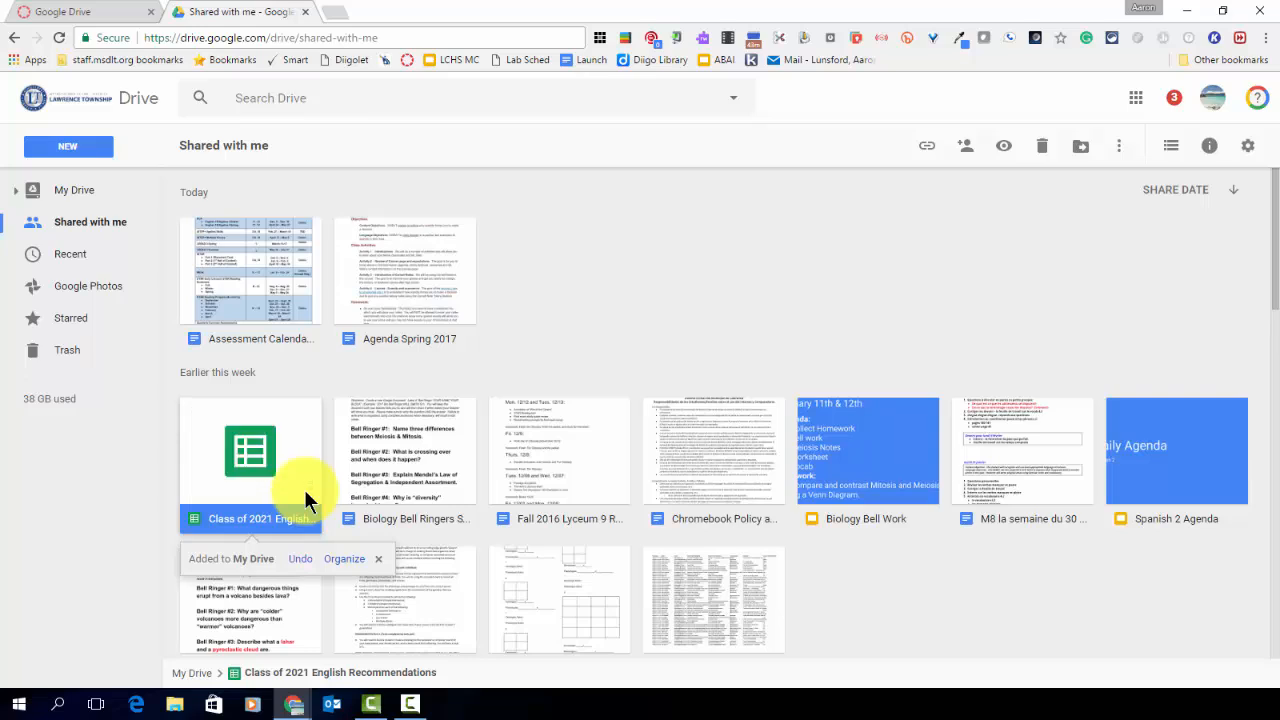
- Return to the Canvas course, reload its Google Drive listing and load the files that follow the folders
{"action": "left_click", "coordinate": [72, 14]}
{"action": "left_click", "coordinate": [58, 36]}
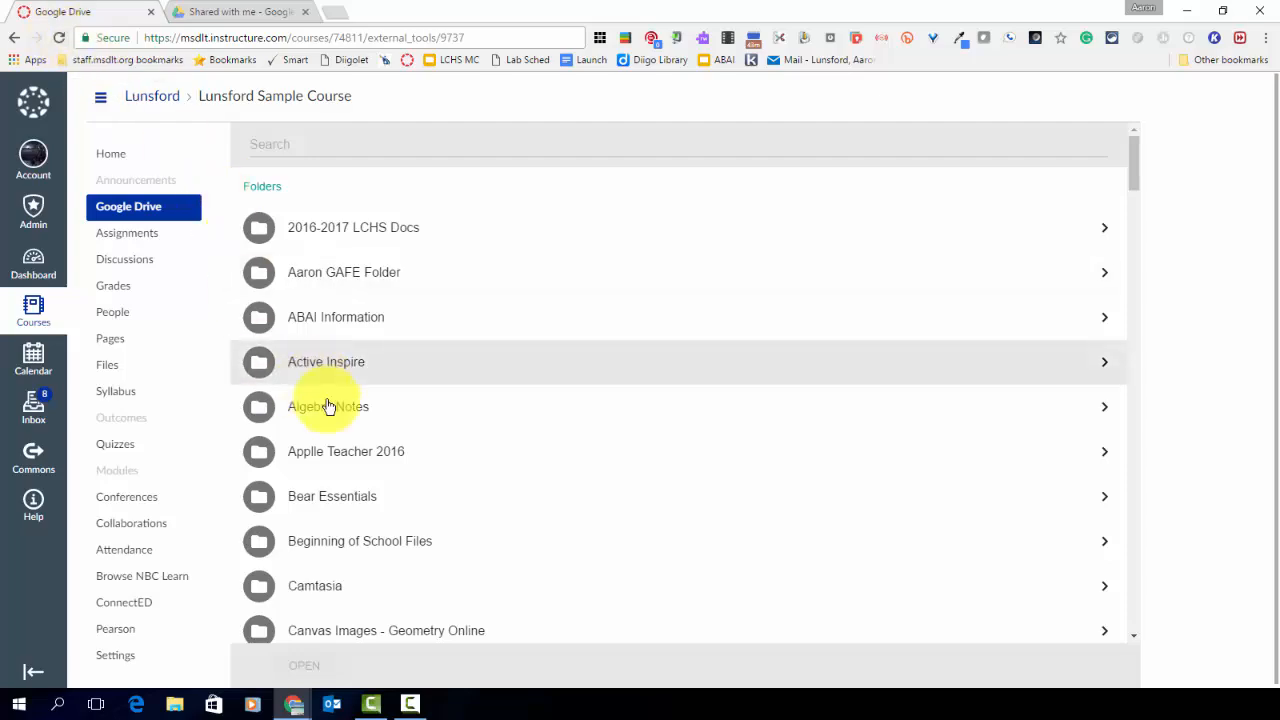
{"action": "scroll", "coordinate": [333, 410], "scroll_direction": "down", "scroll_amount": 2}
{"action": "scroll", "coordinate": [335, 418], "scroll_direction": "down", "scroll_amount": 15}
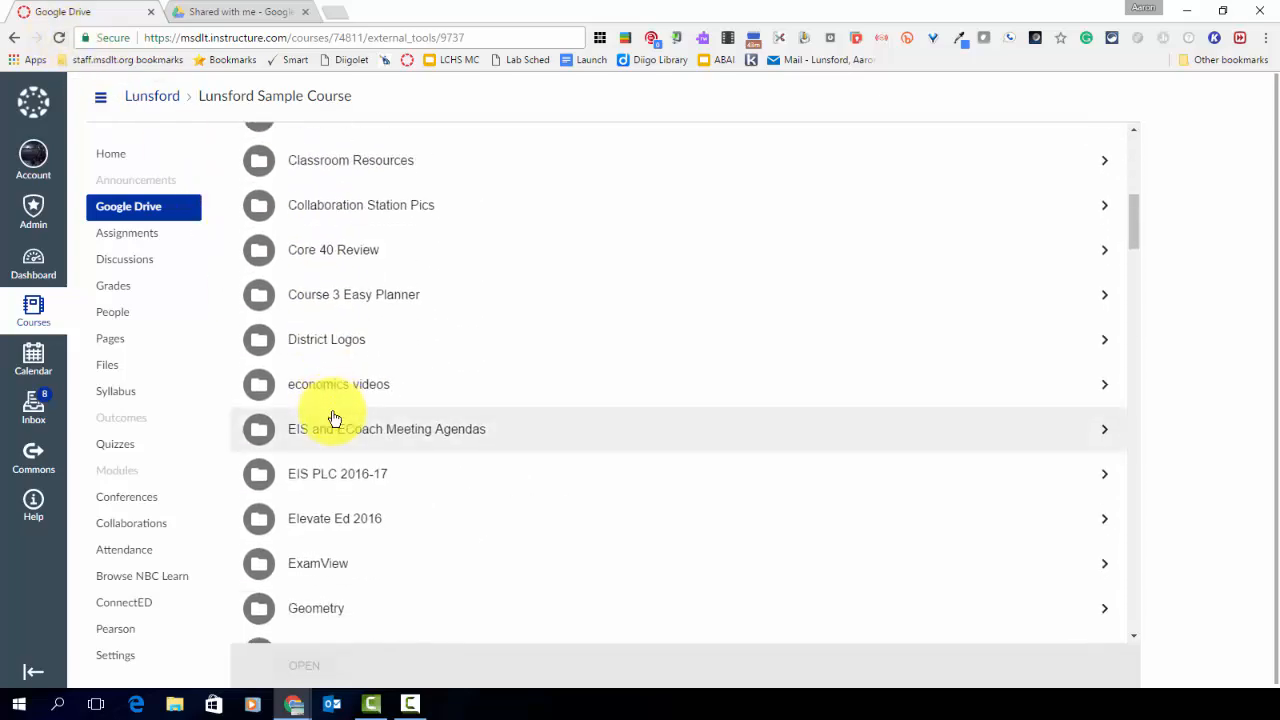
{"action": "scroll", "coordinate": [335, 418], "scroll_direction": "down", "scroll_amount": 18}
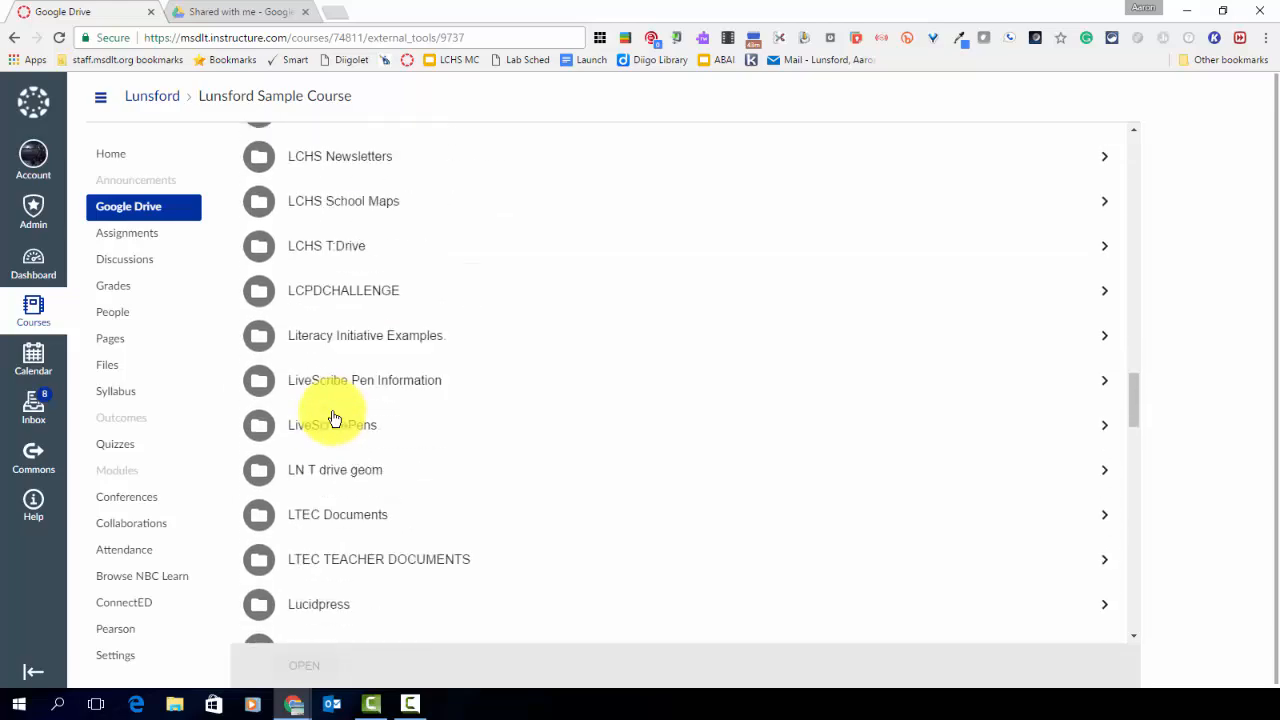
{"action": "scroll", "coordinate": [333, 416], "scroll_direction": "down", "scroll_amount": 6}
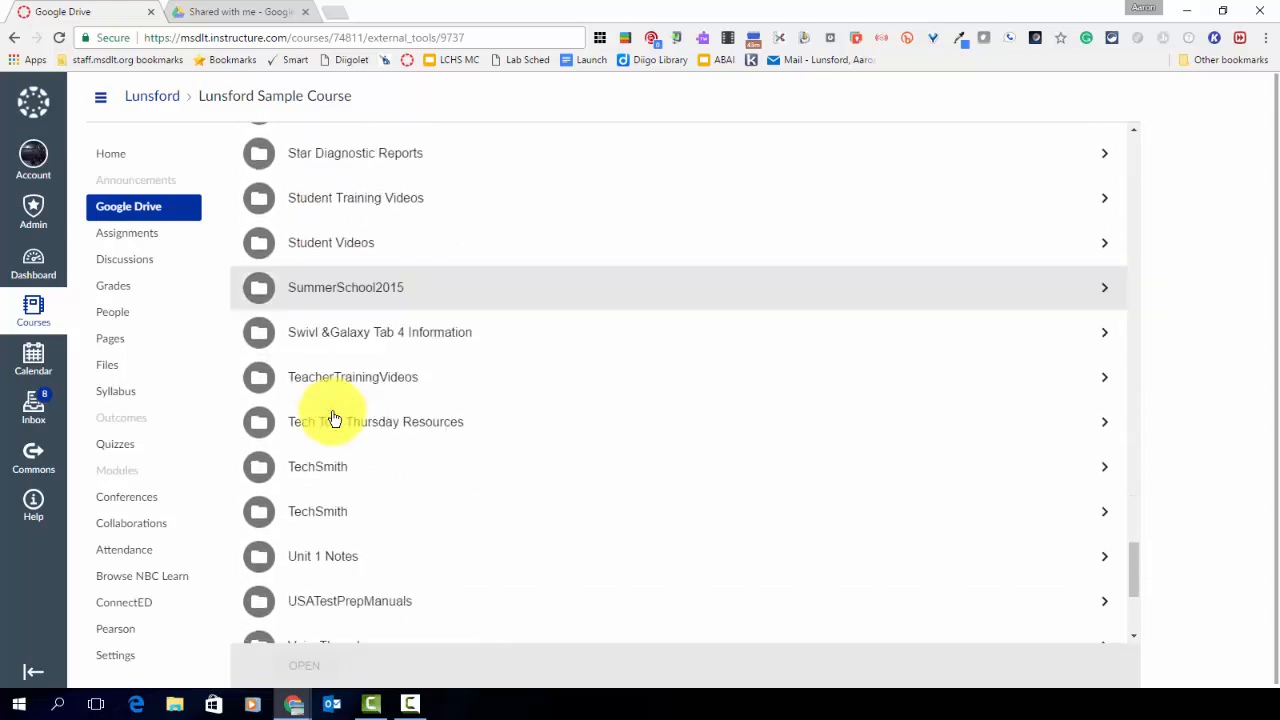
{"action": "left_click", "coordinate": [304, 617]}
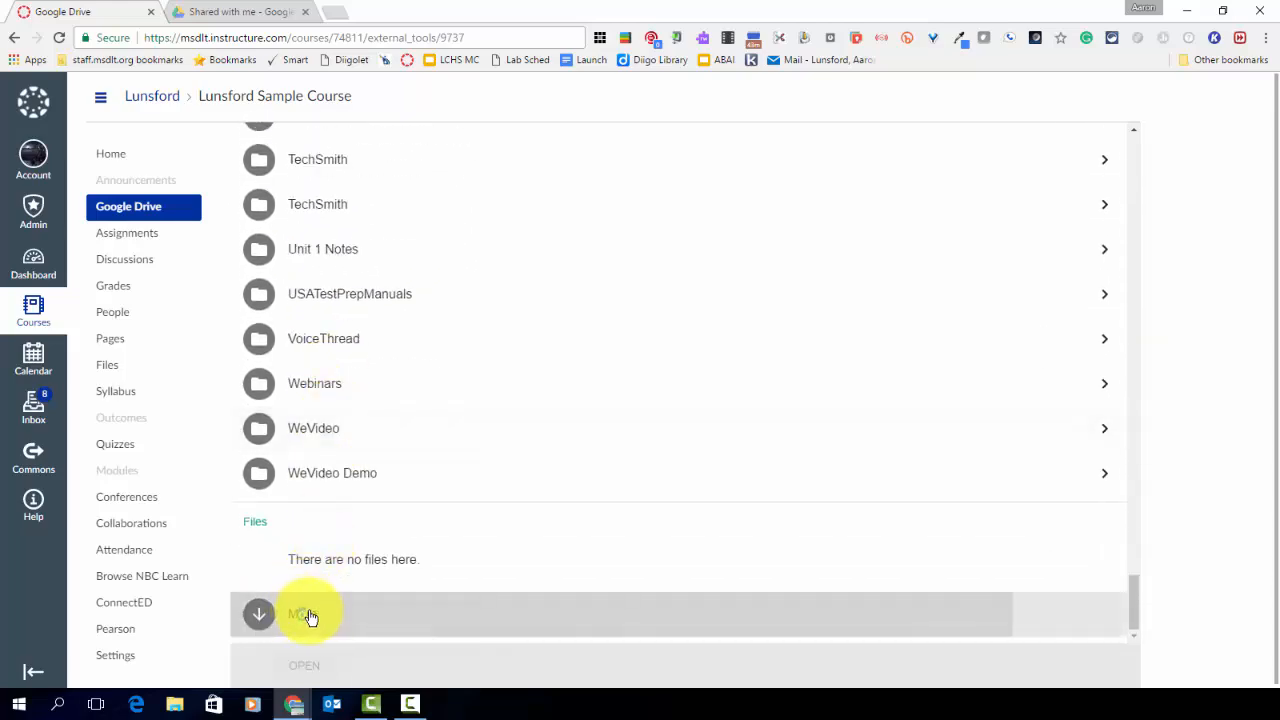
- Look through the course's Google Drive file list for the Class of 2021 English Recommendations sheet, checking its name in Drive
{"action": "scroll", "coordinate": [380, 605], "scroll_direction": "down", "scroll_amount": 5}
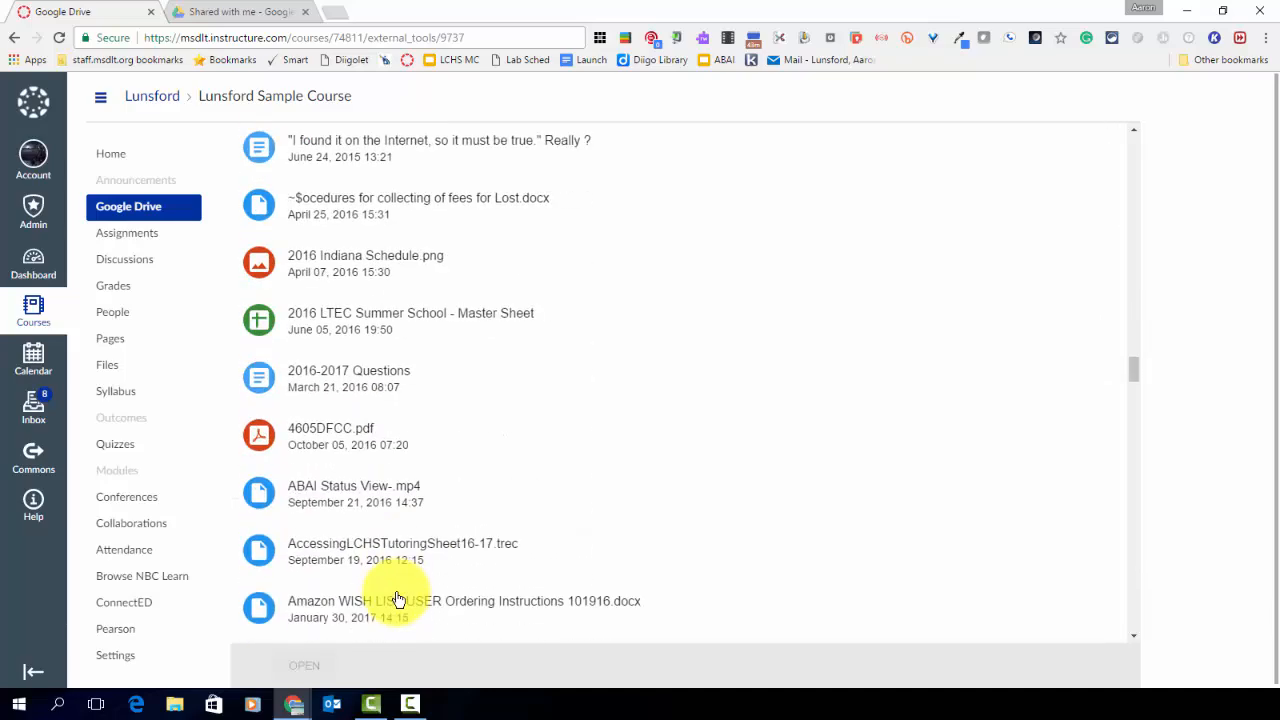
{"action": "scroll", "coordinate": [398, 600], "scroll_direction": "down", "scroll_amount": 6}
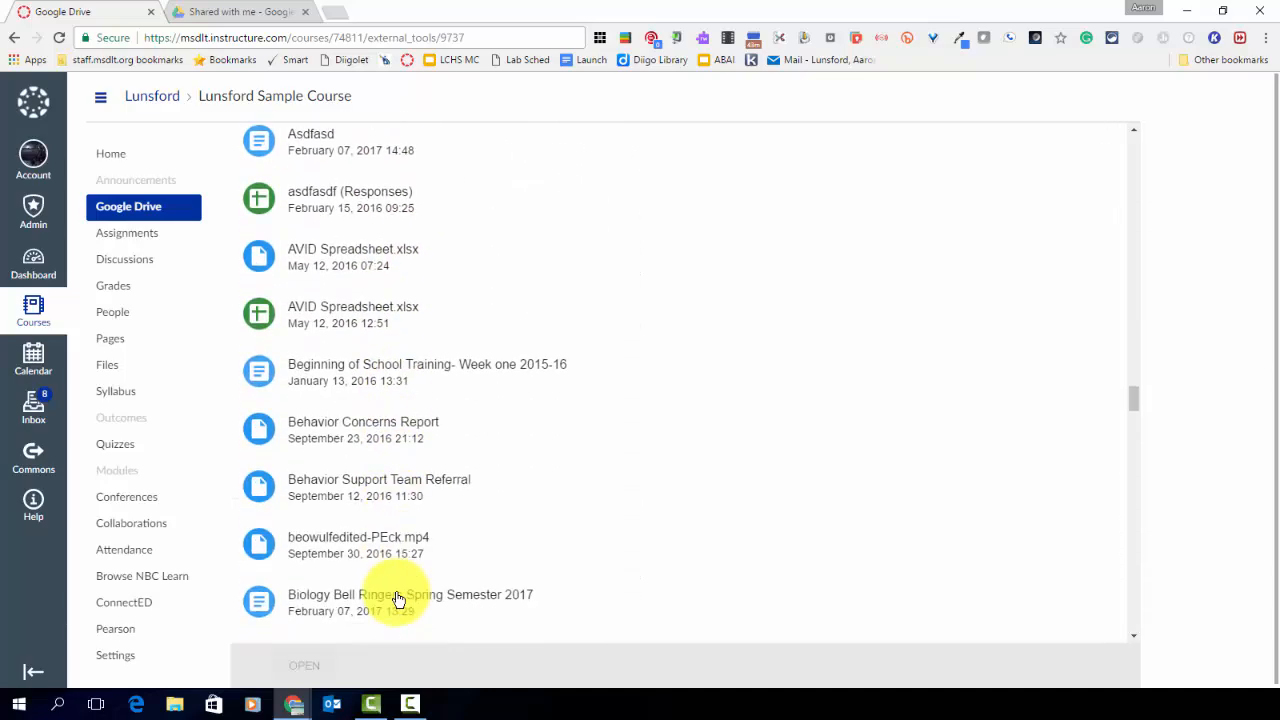
{"action": "scroll", "coordinate": [398, 598], "scroll_direction": "down", "scroll_amount": 6}
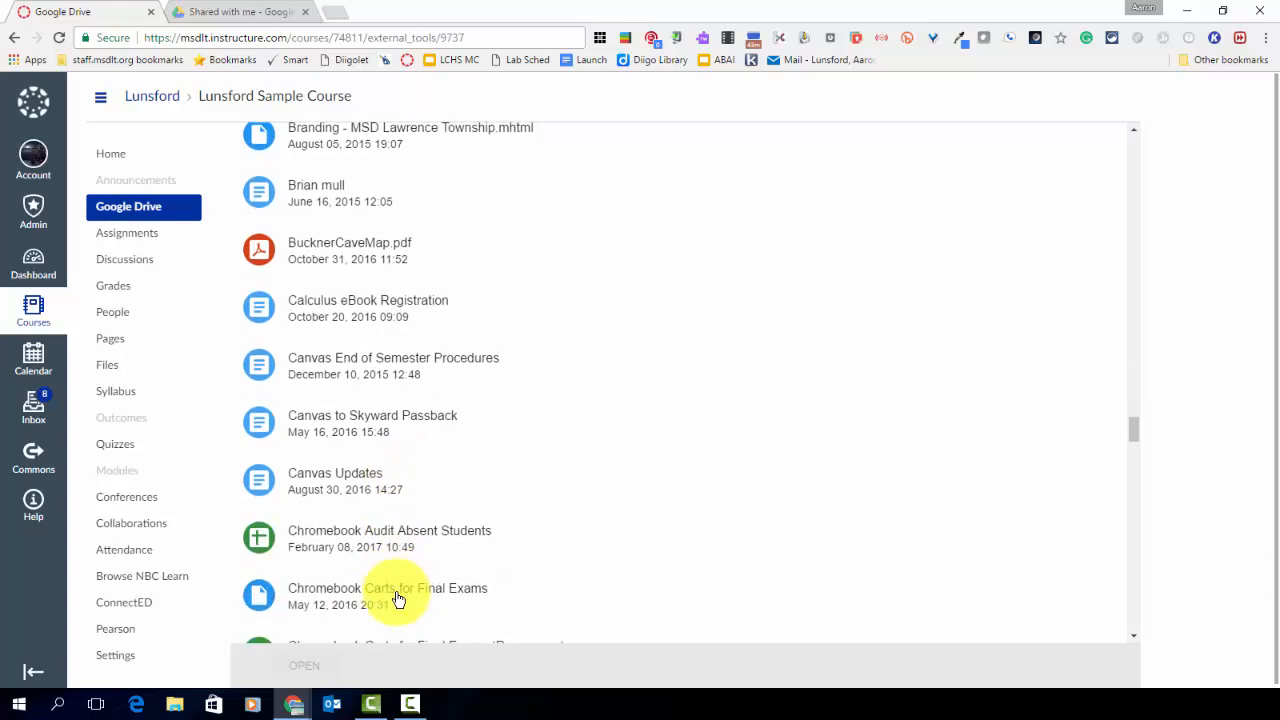
{"action": "scroll", "coordinate": [398, 598], "scroll_direction": "down", "scroll_amount": 4}
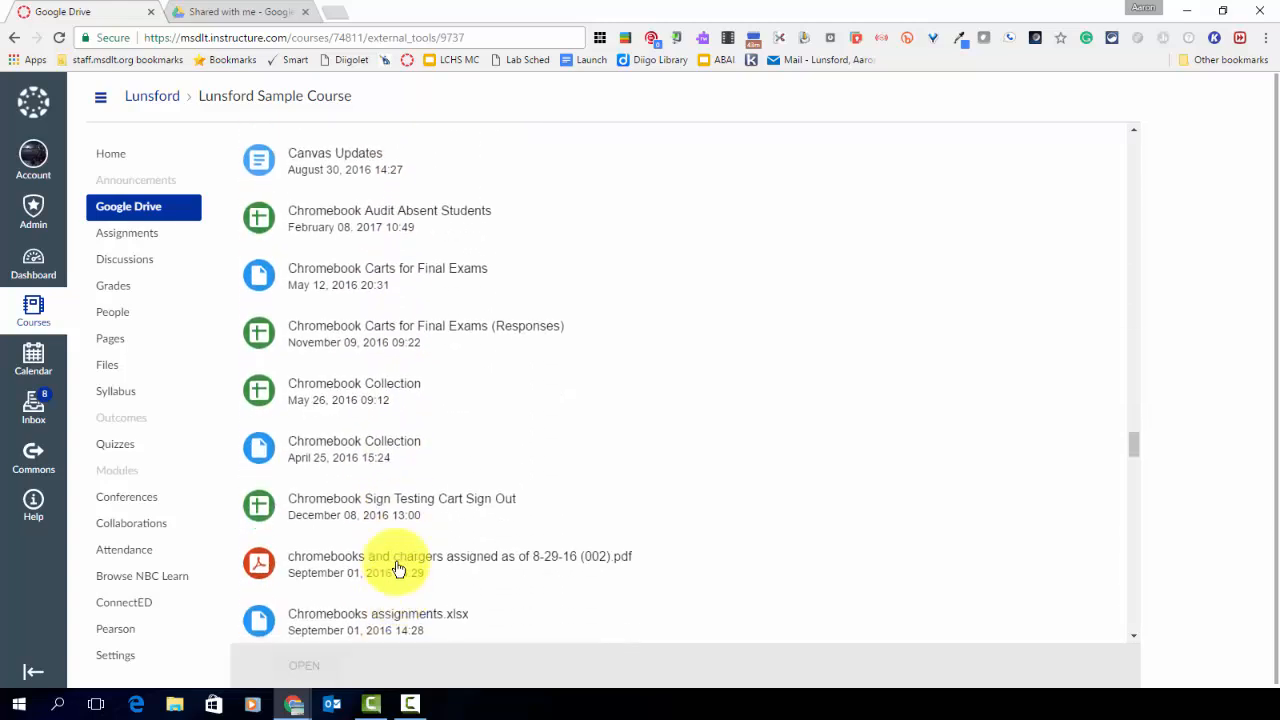
{"action": "left_click", "coordinate": [246, 14]}
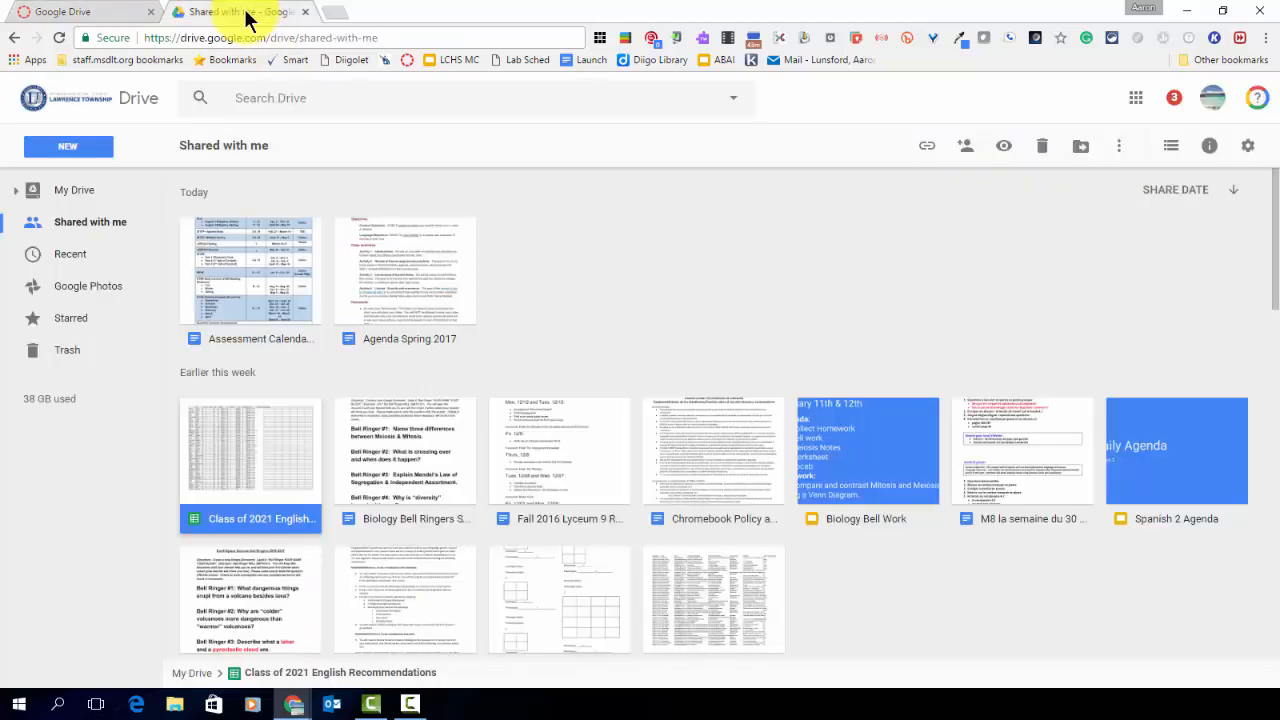
{"action": "left_click", "coordinate": [100, 15]}
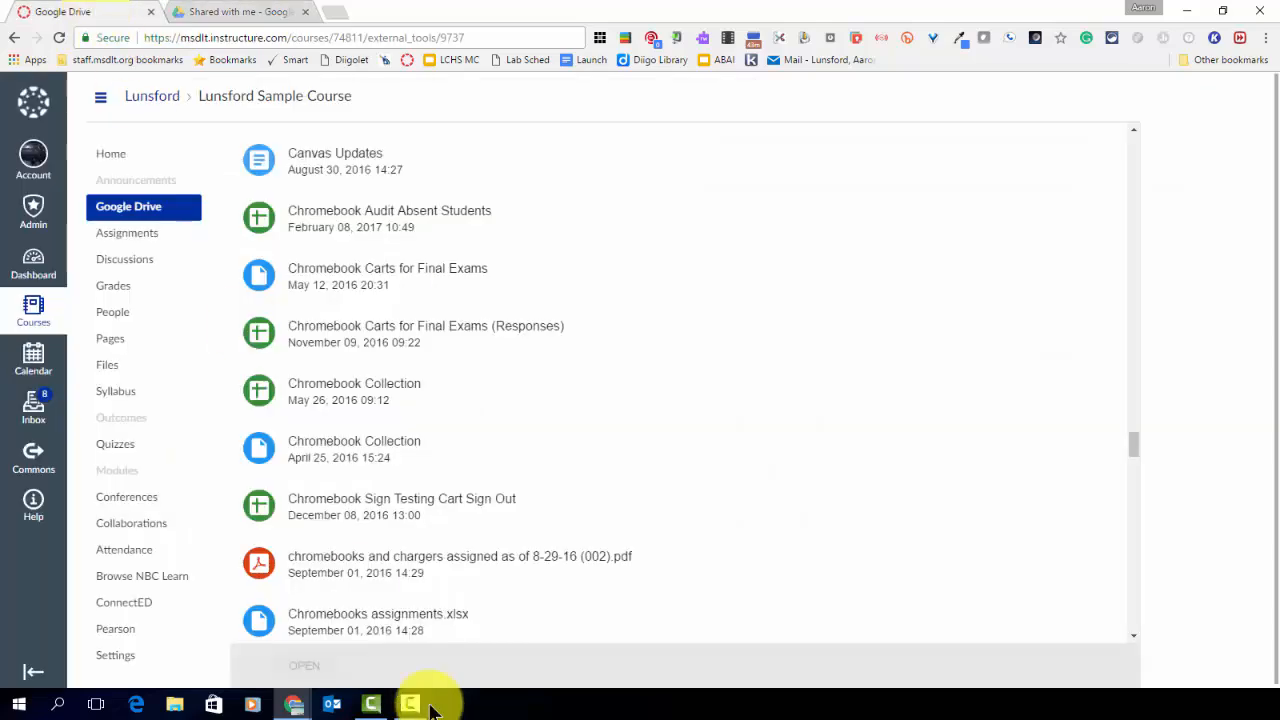
{"action": "scroll", "coordinate": [352, 595], "scroll_direction": "down", "scroll_amount": 5}
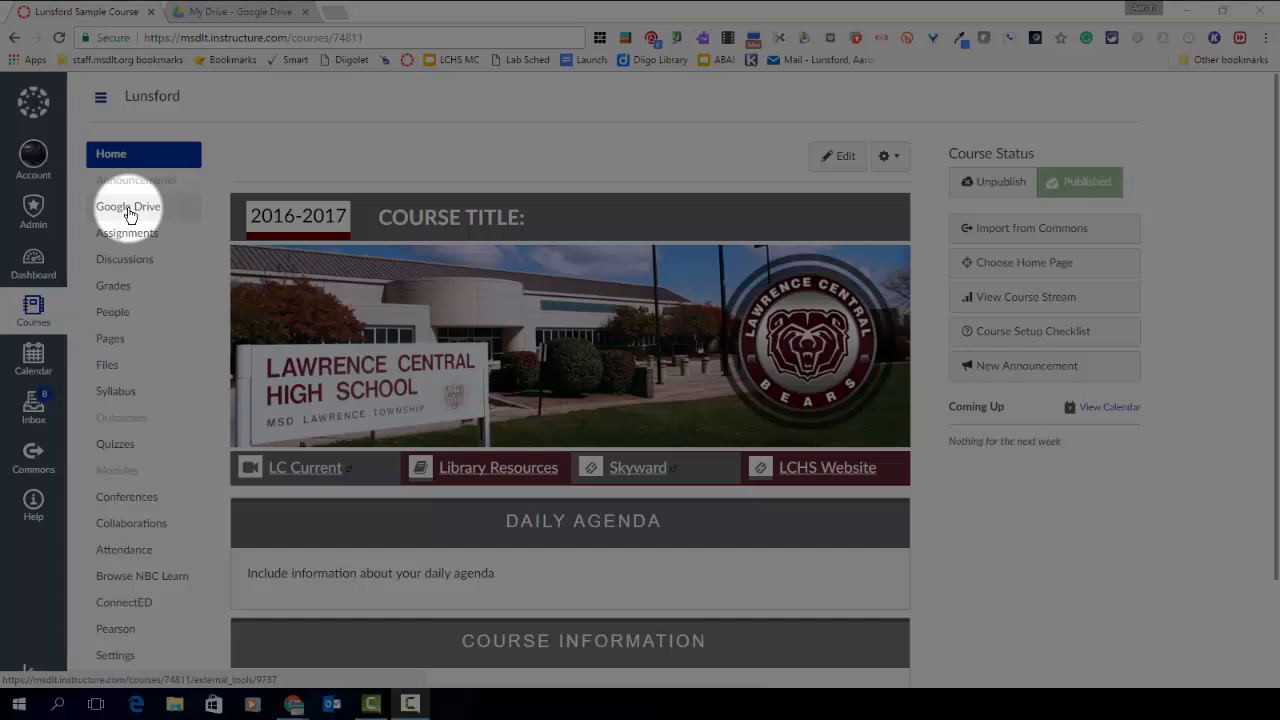
- Open the example page from the course's full page list for editing
{"action": "left_click", "coordinate": [108, 340]}
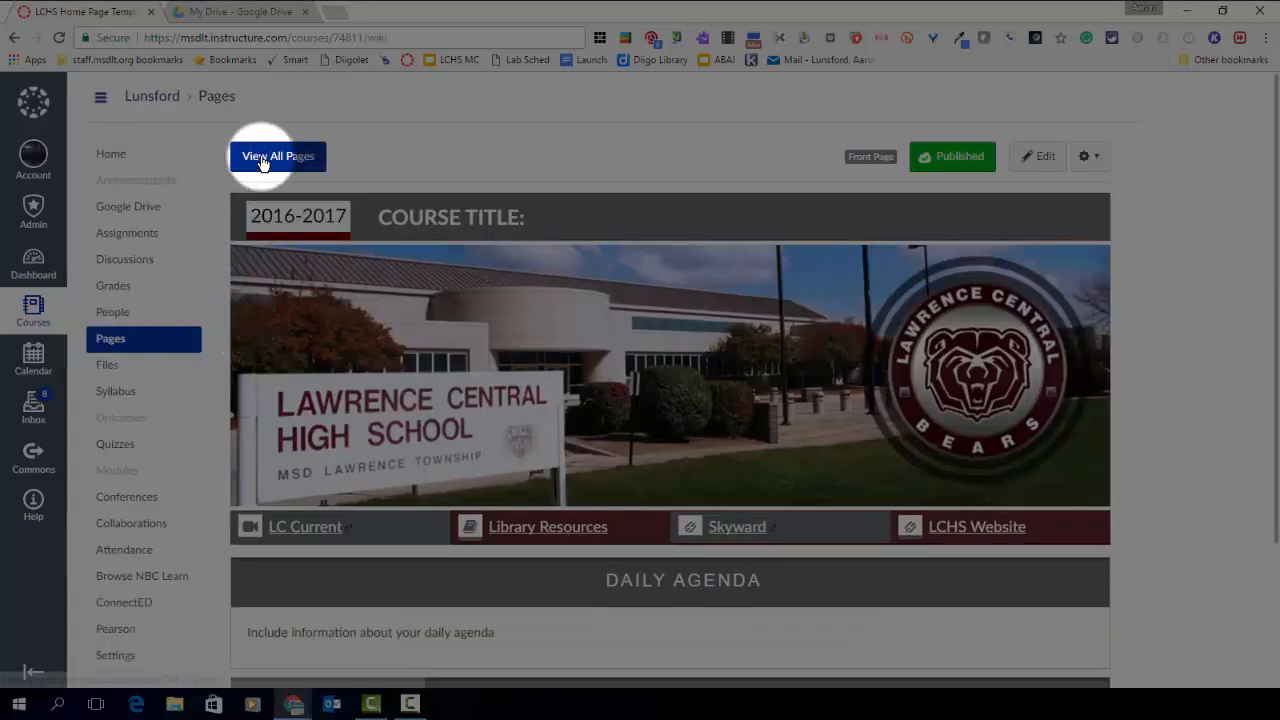
{"action": "left_click", "coordinate": [262, 160]}
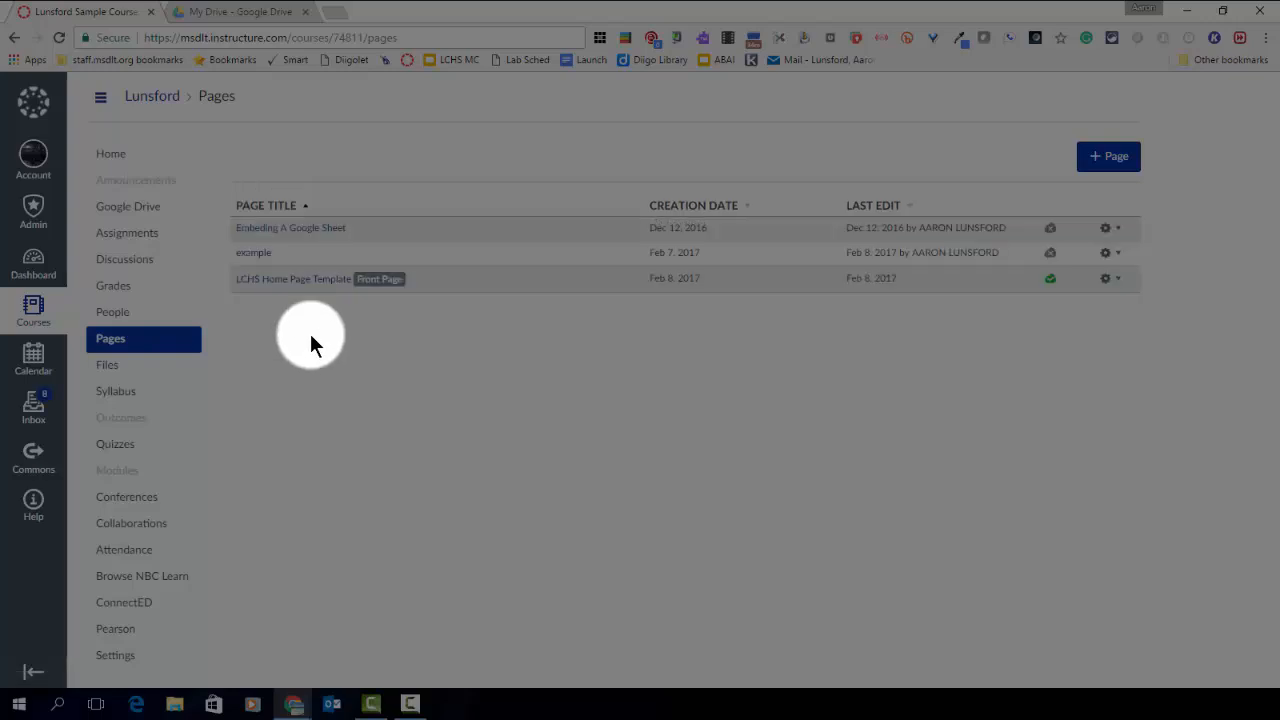
{"action": "left_click", "coordinate": [254, 256]}
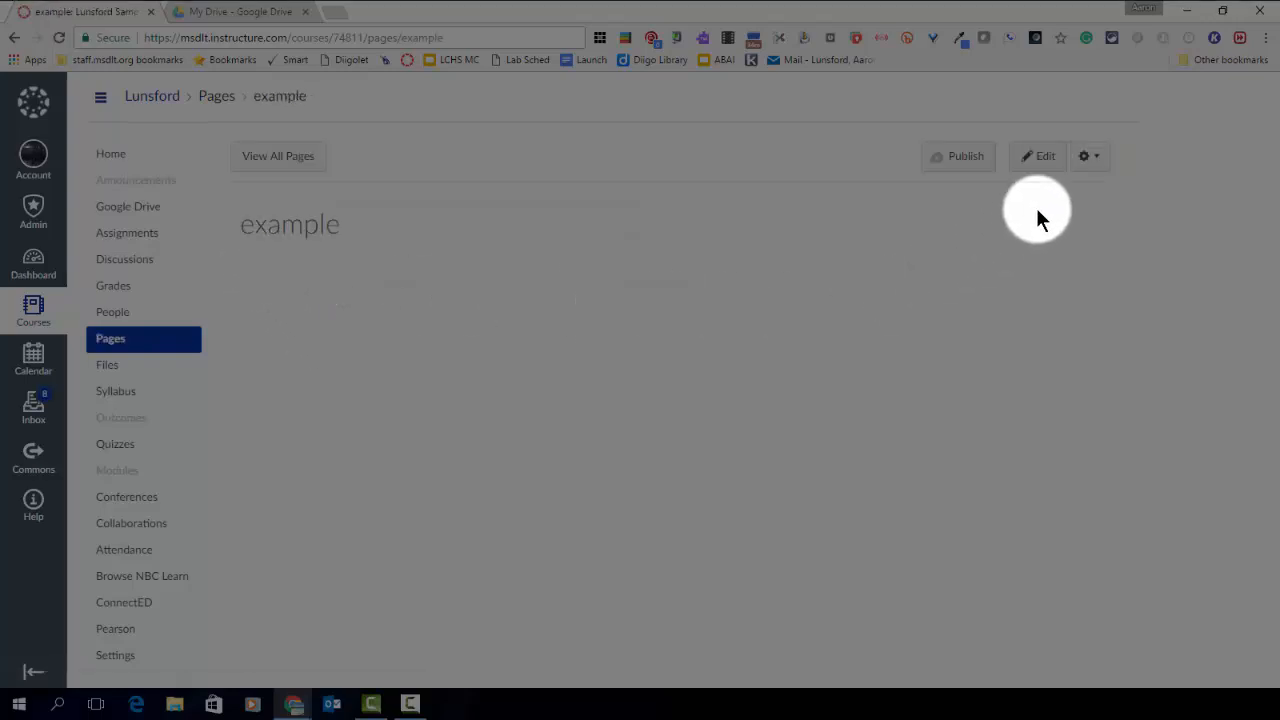
{"action": "left_click", "coordinate": [1038, 160]}
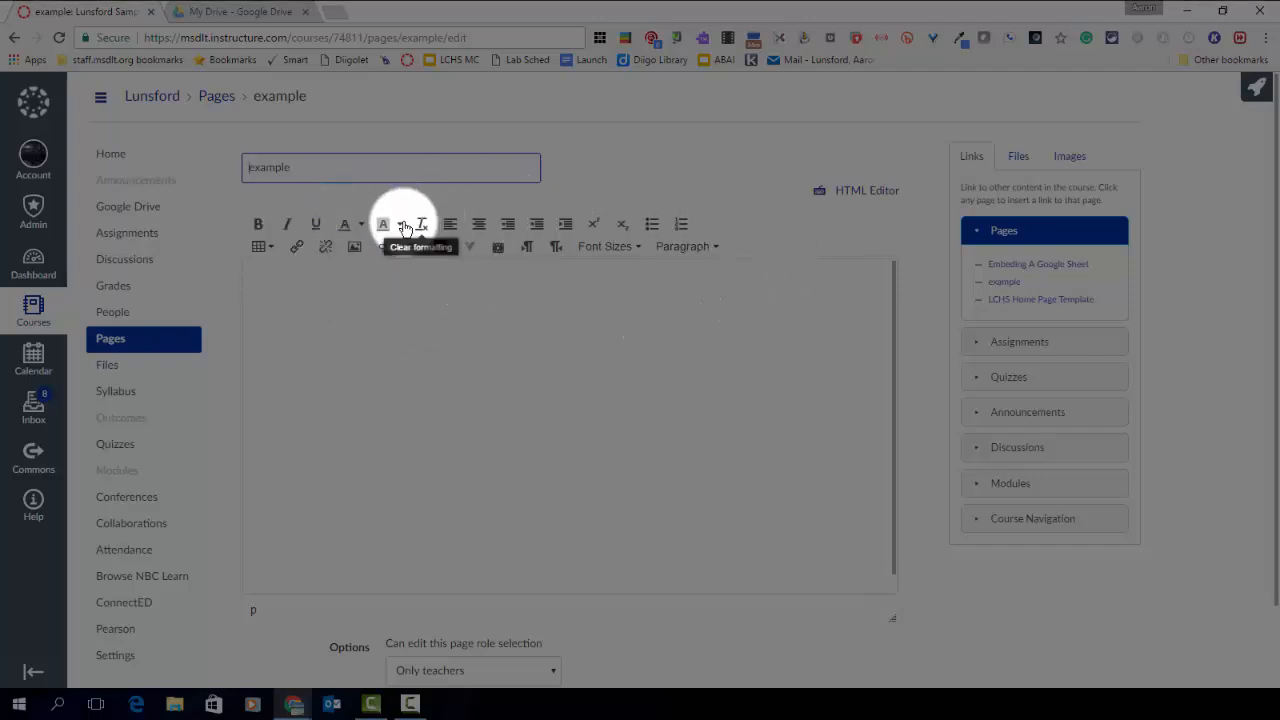
- Embed Practice Doc in the page body with Google Apps, picking it from the first subfolder of the GAFE folder
{"action": "left_click", "coordinate": [468, 250]}
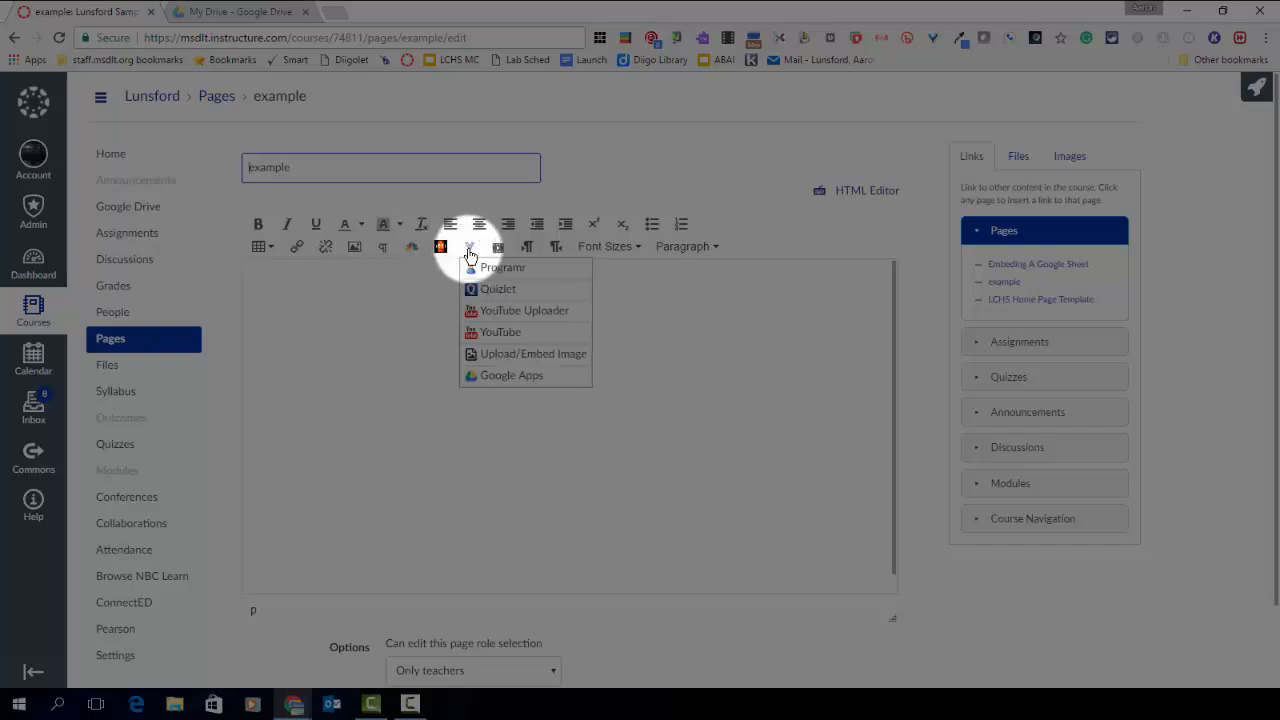
{"action": "left_click", "coordinate": [494, 384]}
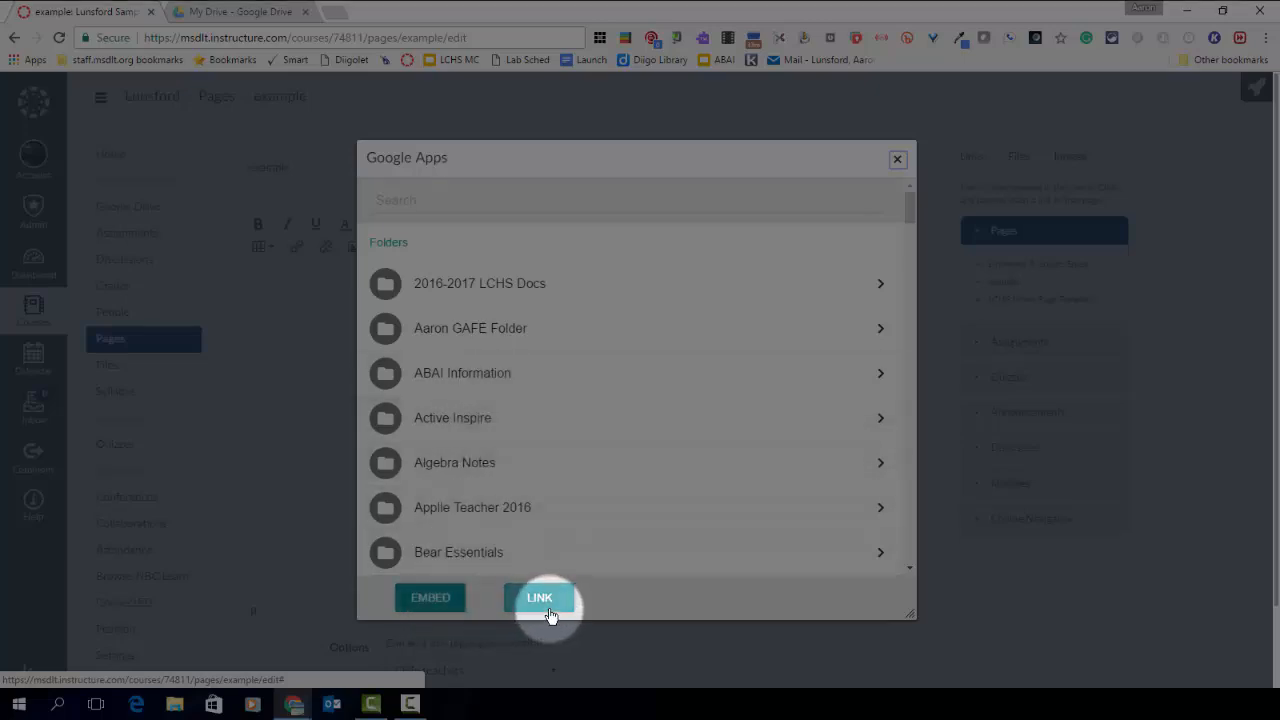
{"action": "left_click", "coordinate": [391, 329]}
{"action": "left_click", "coordinate": [391, 334]}
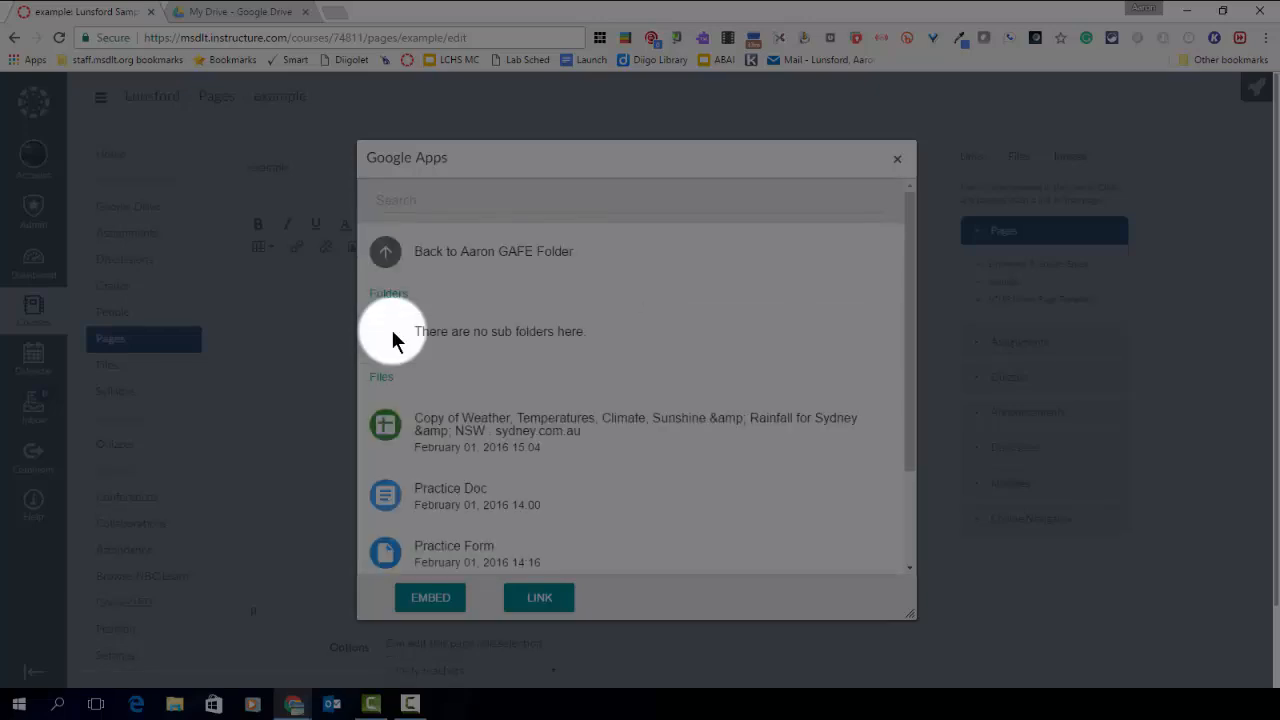
{"action": "double_click", "coordinate": [398, 503]}
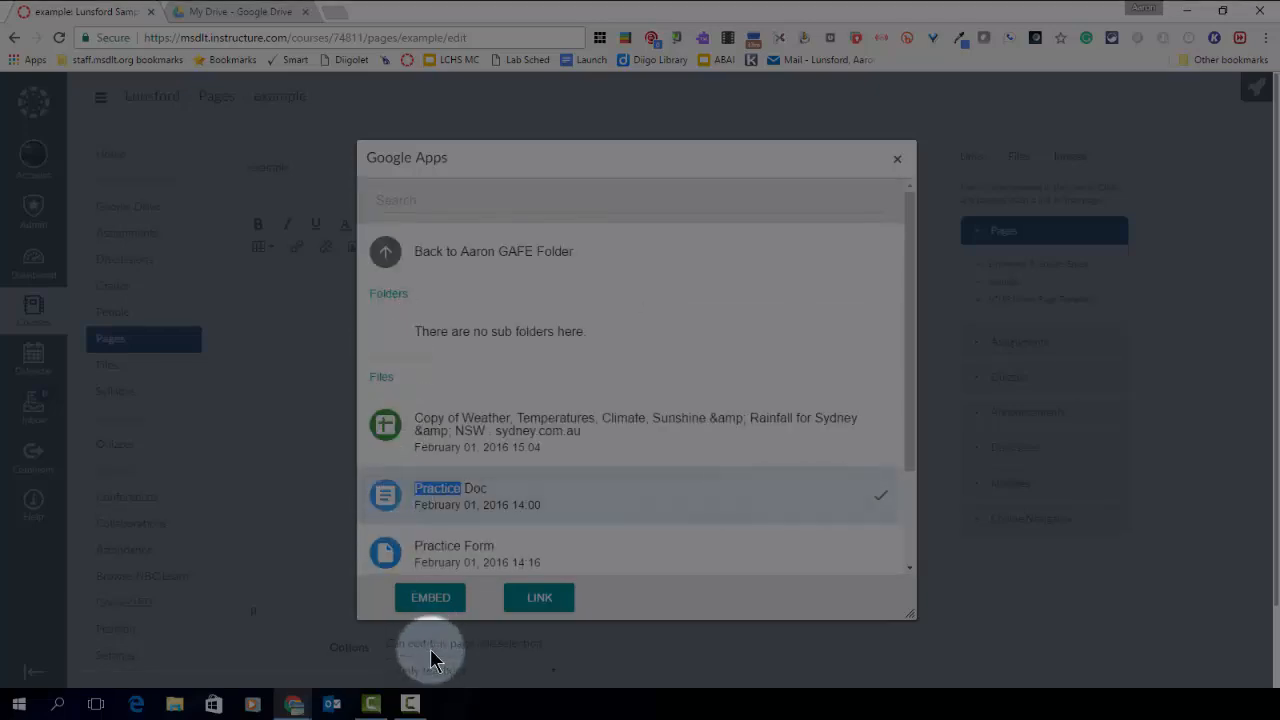
{"action": "left_click", "coordinate": [430, 598]}
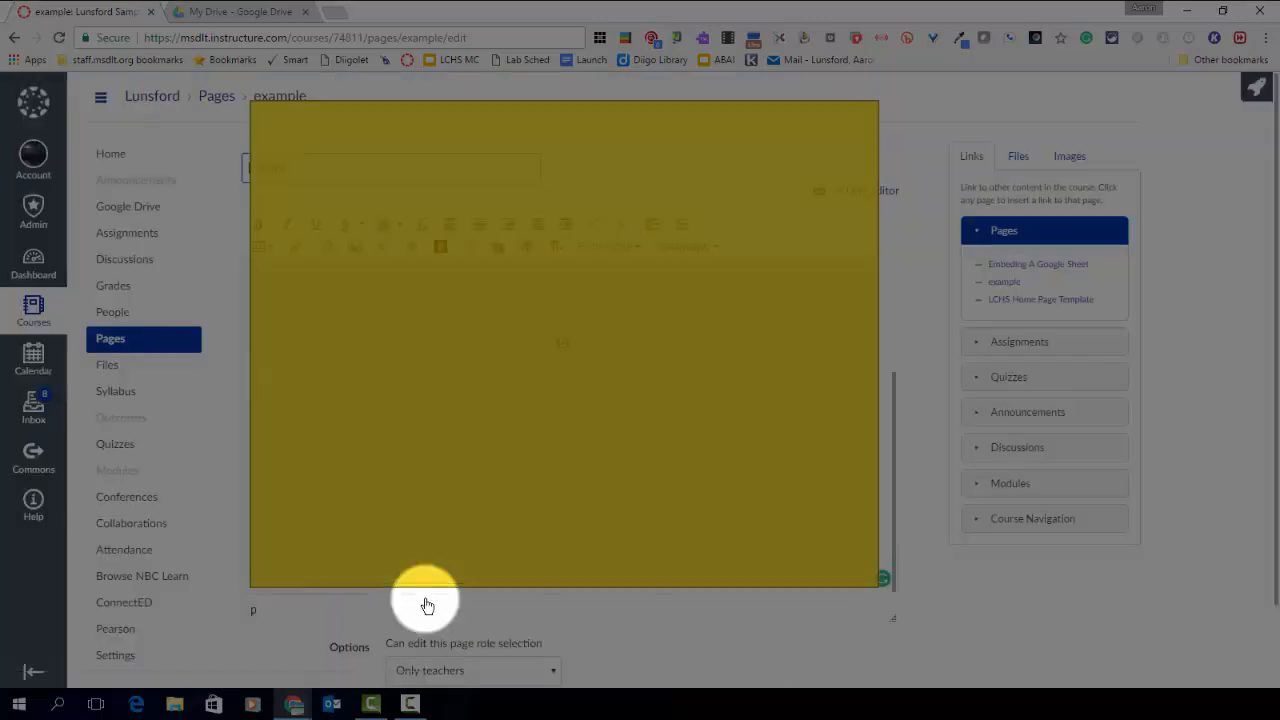
- Insert a link to Practice Doc on a new line below the embedded document with Google Apps, and save the page
{"action": "left_click", "coordinate": [882, 557]}
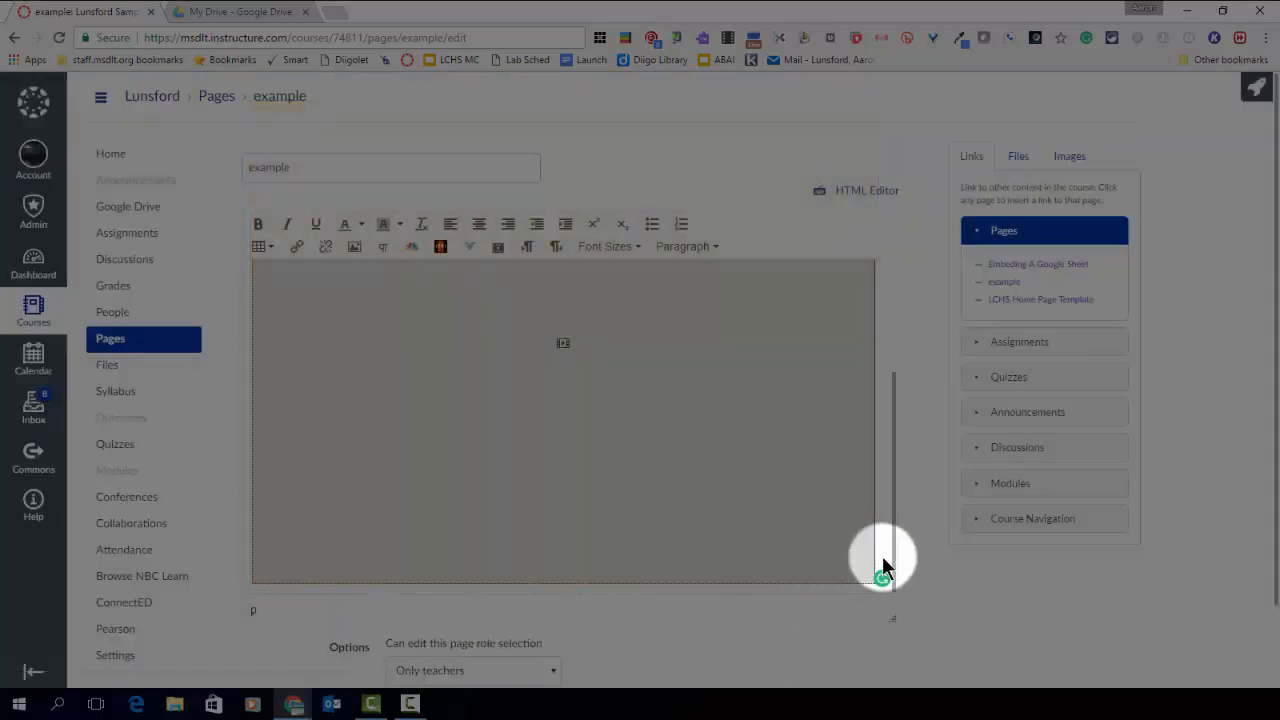
{"action": "key", "text": "Return"}
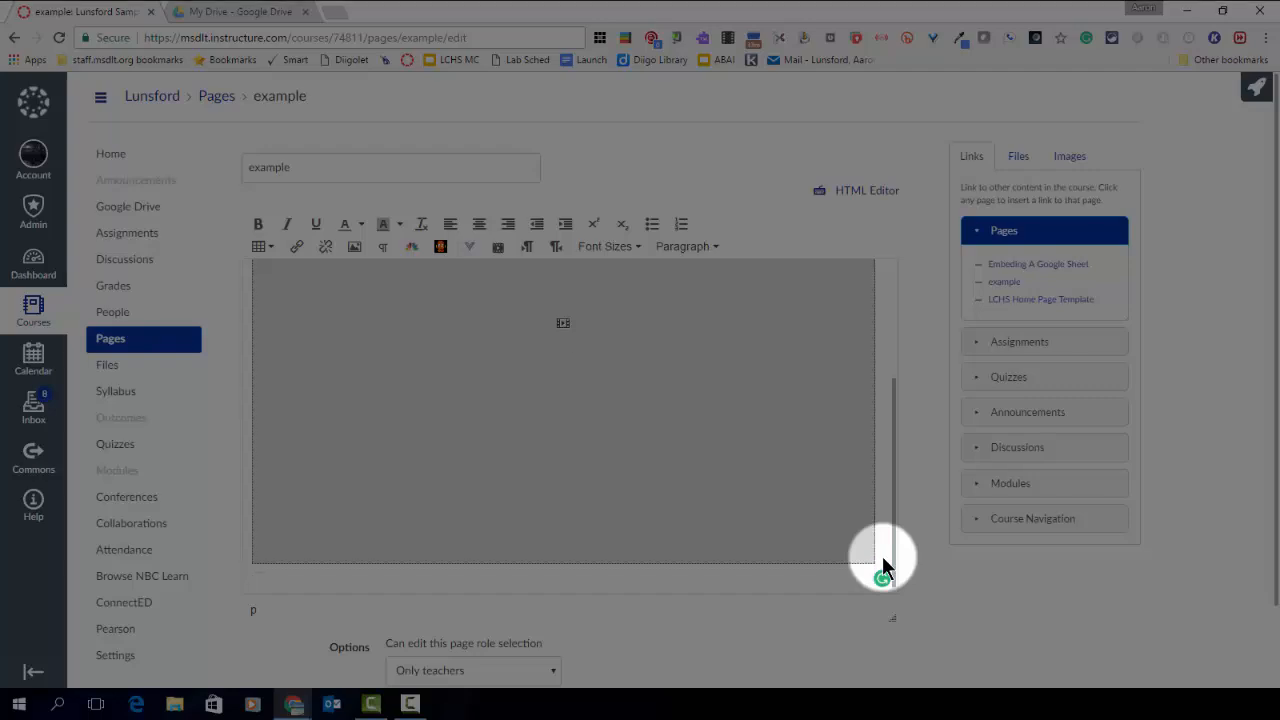
{"action": "left_click", "coordinate": [470, 248]}
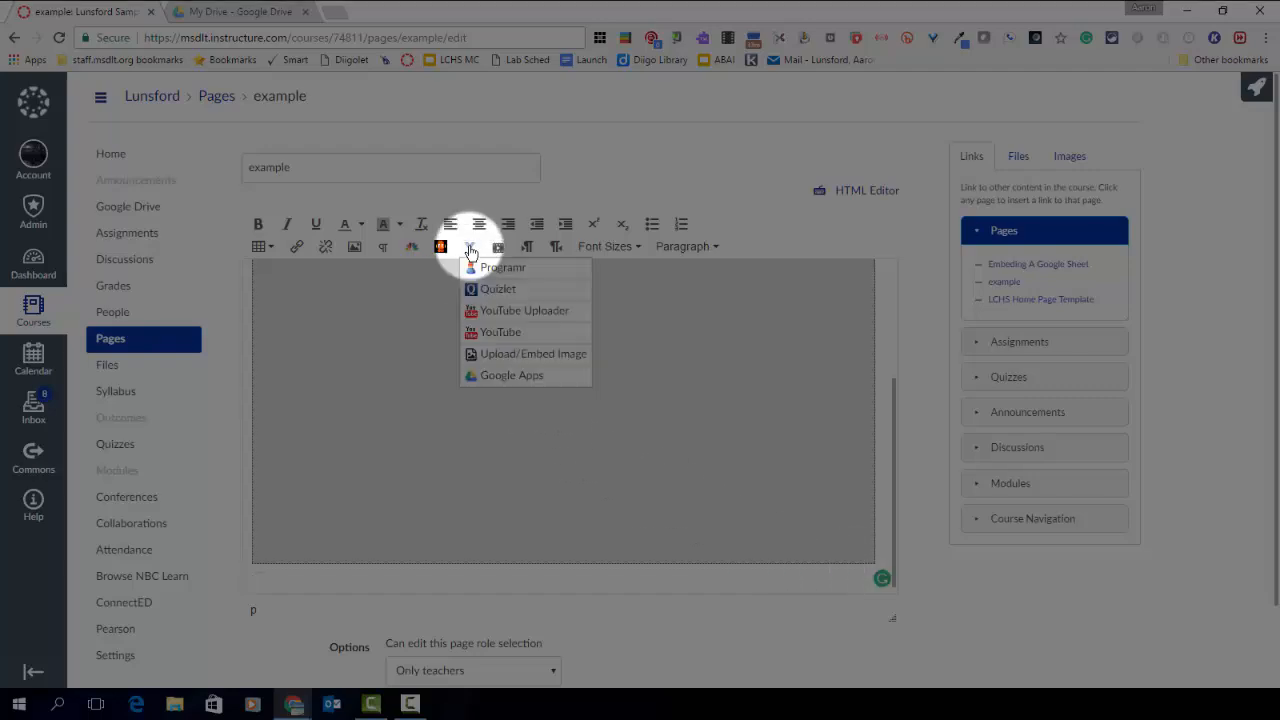
{"action": "left_click", "coordinate": [490, 386]}
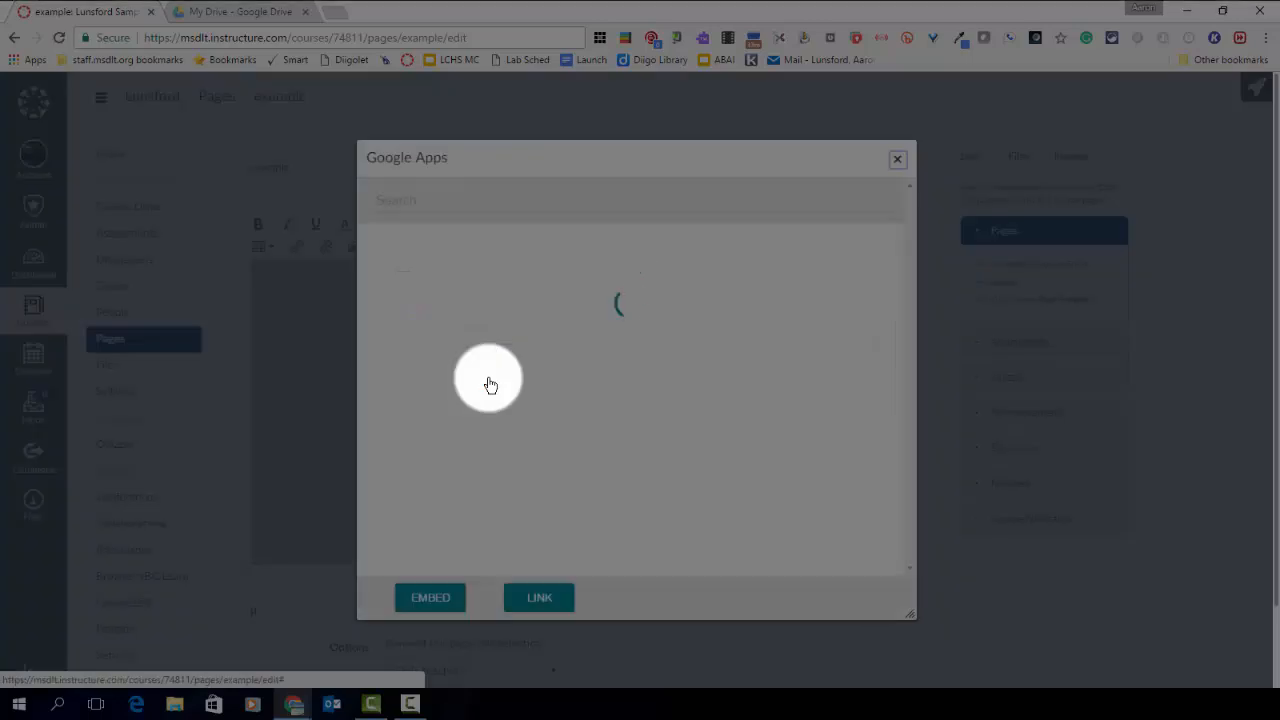
{"action": "left_click", "coordinate": [430, 325]}
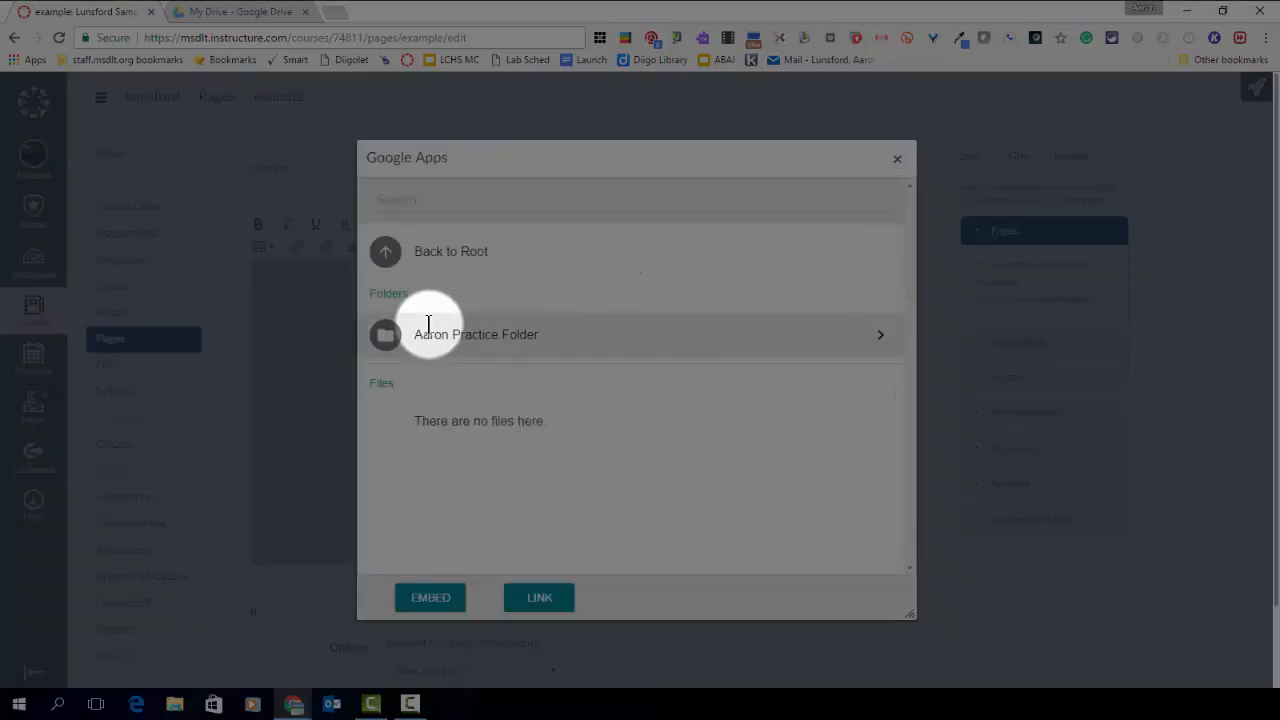
{"action": "left_click", "coordinate": [428, 325]}
{"action": "left_click", "coordinate": [420, 494]}
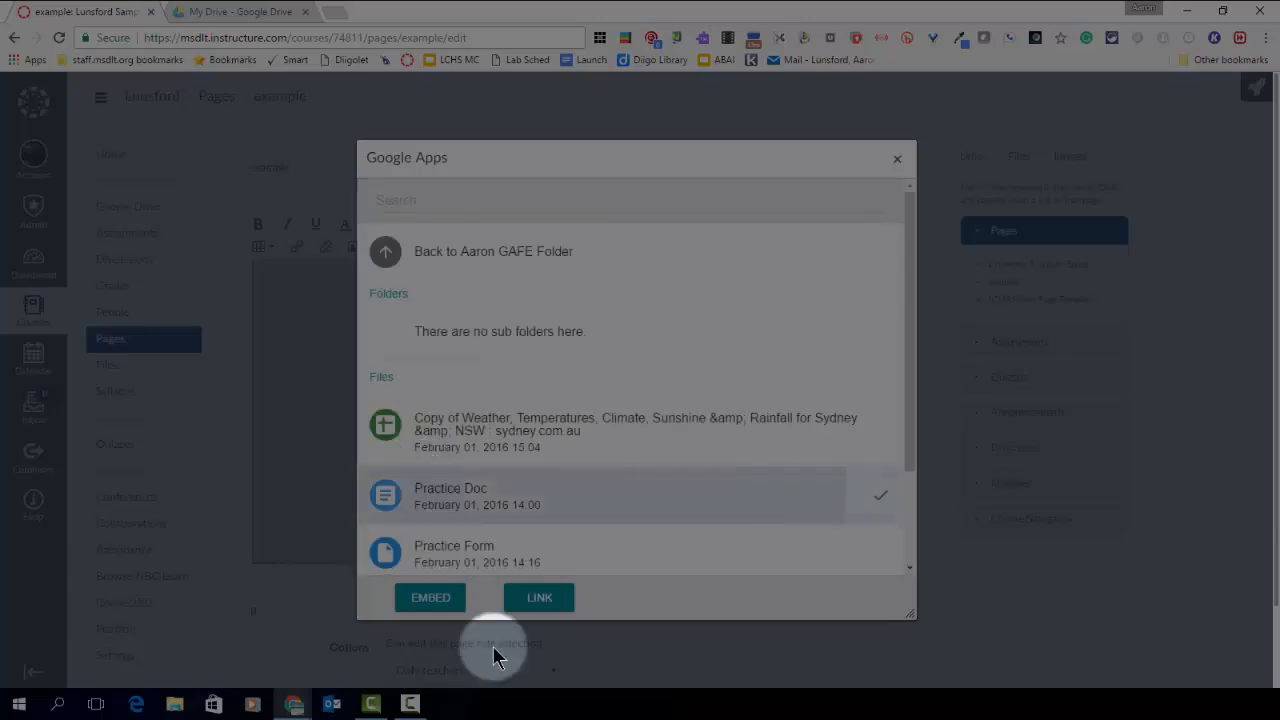
{"action": "left_click", "coordinate": [532, 603]}
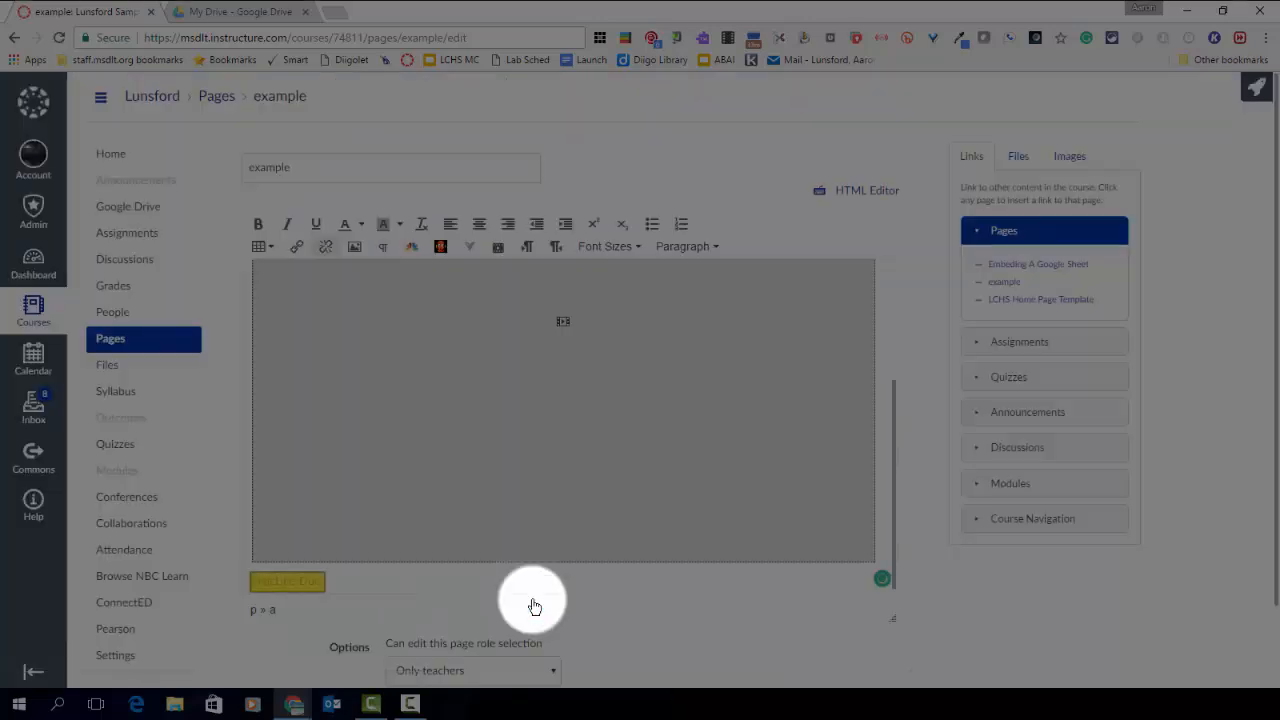
{"action": "scroll", "coordinate": [937, 630], "scroll_direction": "down", "scroll_amount": 2}
{"action": "left_click", "coordinate": [878, 645]}
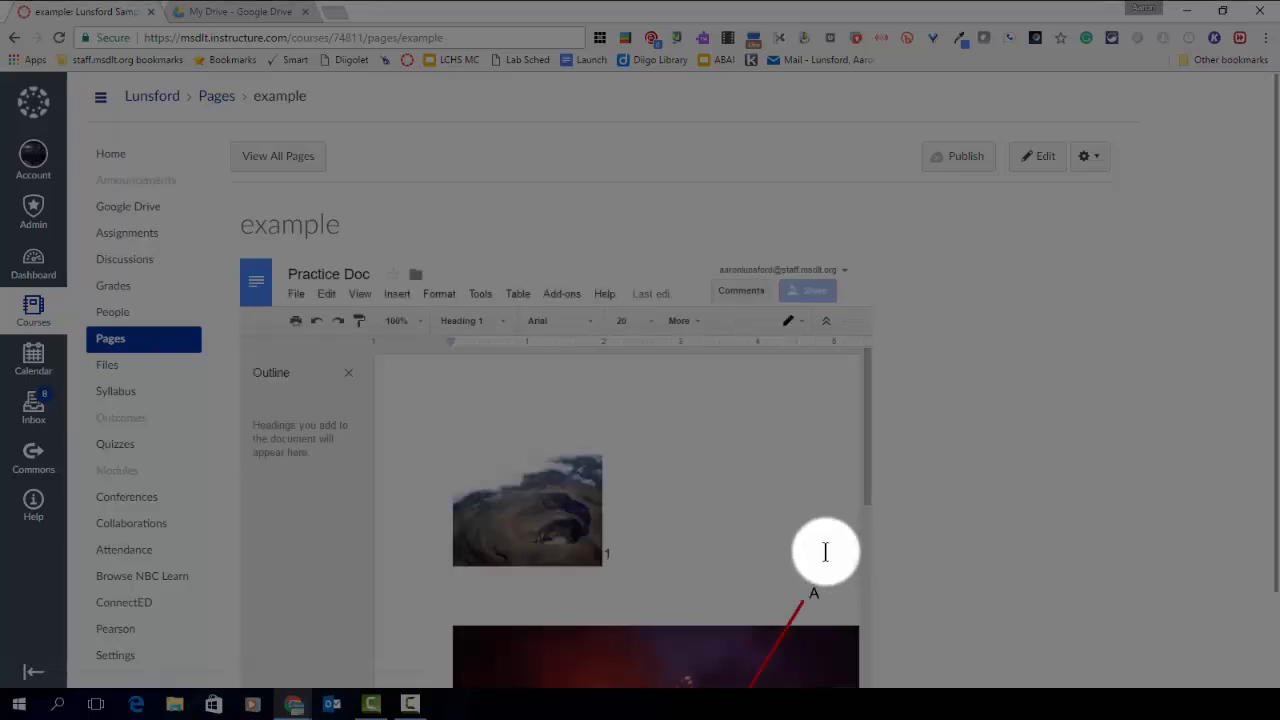
- Examine the embedded Practice Doc on the saved page down to its footnotes, along with the Practice Doc link below it
{"action": "left_click", "coordinate": [643, 543]}
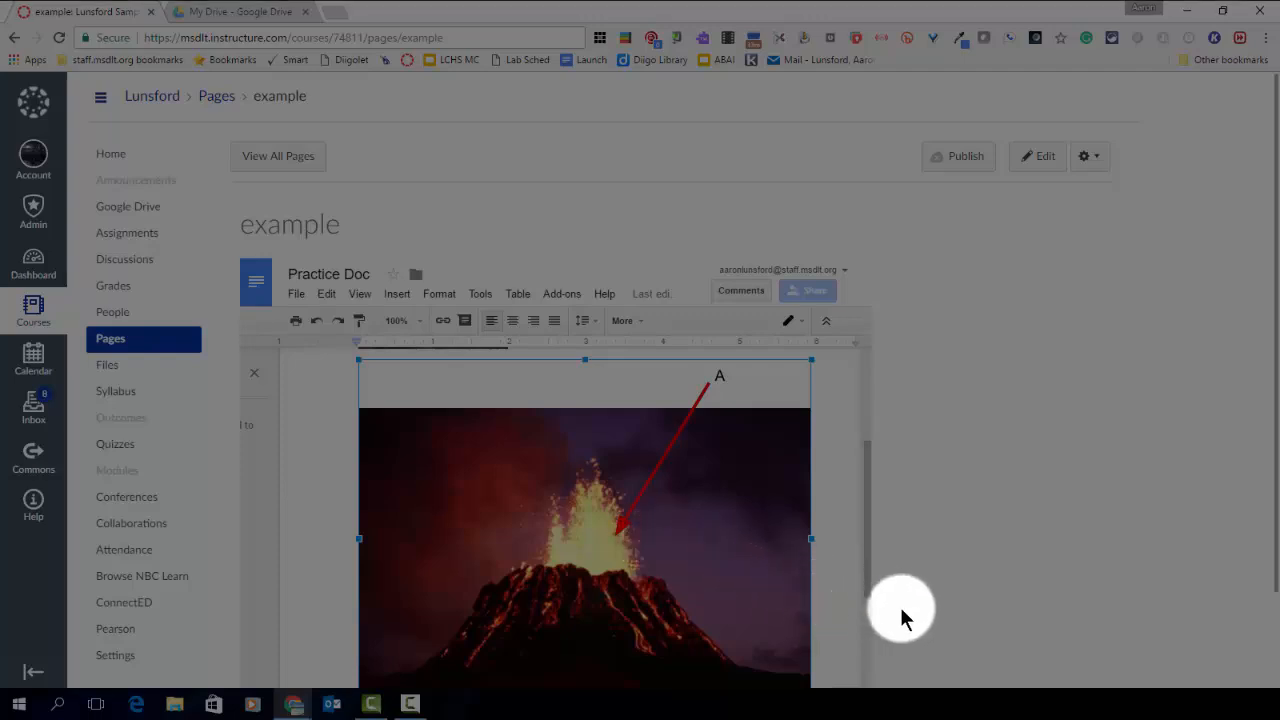
{"action": "scroll", "coordinate": [902, 616], "scroll_direction": "down", "scroll_amount": 1}
{"action": "scroll", "coordinate": [902, 616], "scroll_direction": "down", "scroll_amount": 1}
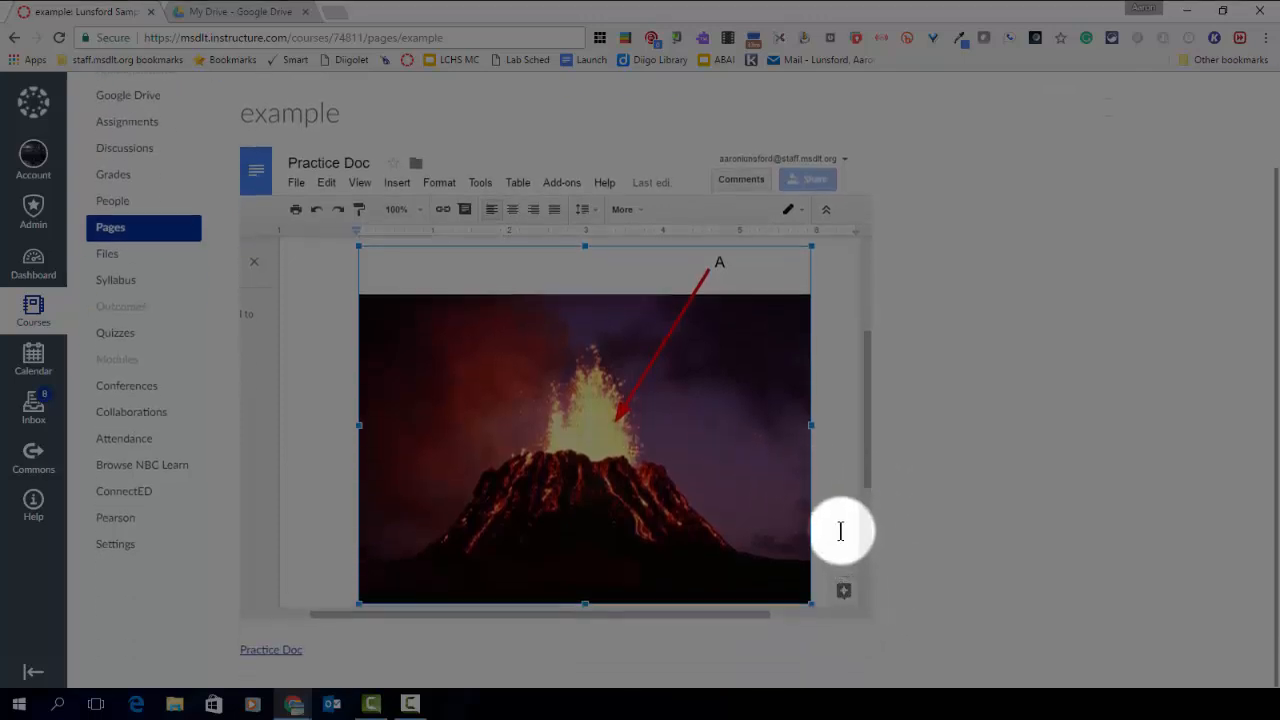
{"action": "scroll", "coordinate": [843, 529], "scroll_direction": "down", "scroll_amount": 2}
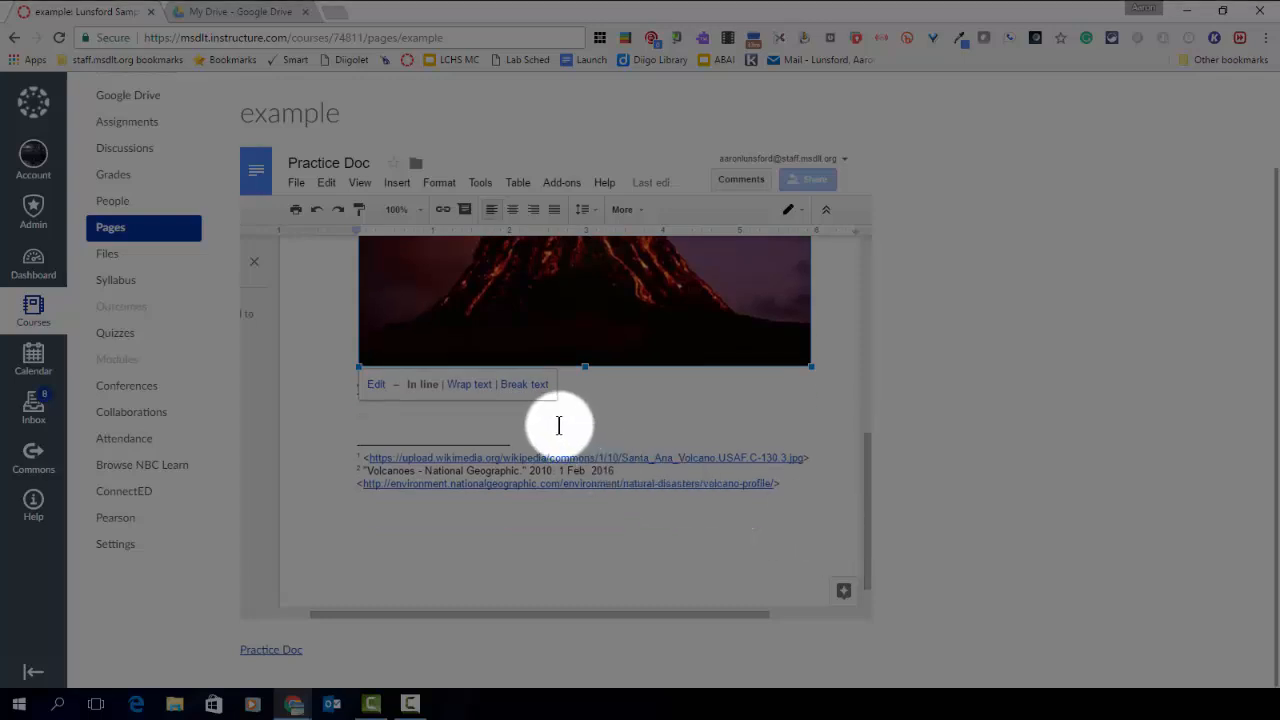
{"action": "left_click", "coordinate": [550, 430]}
{"action": "scroll", "coordinate": [449, 529], "scroll_direction": "down", "scroll_amount": 1}
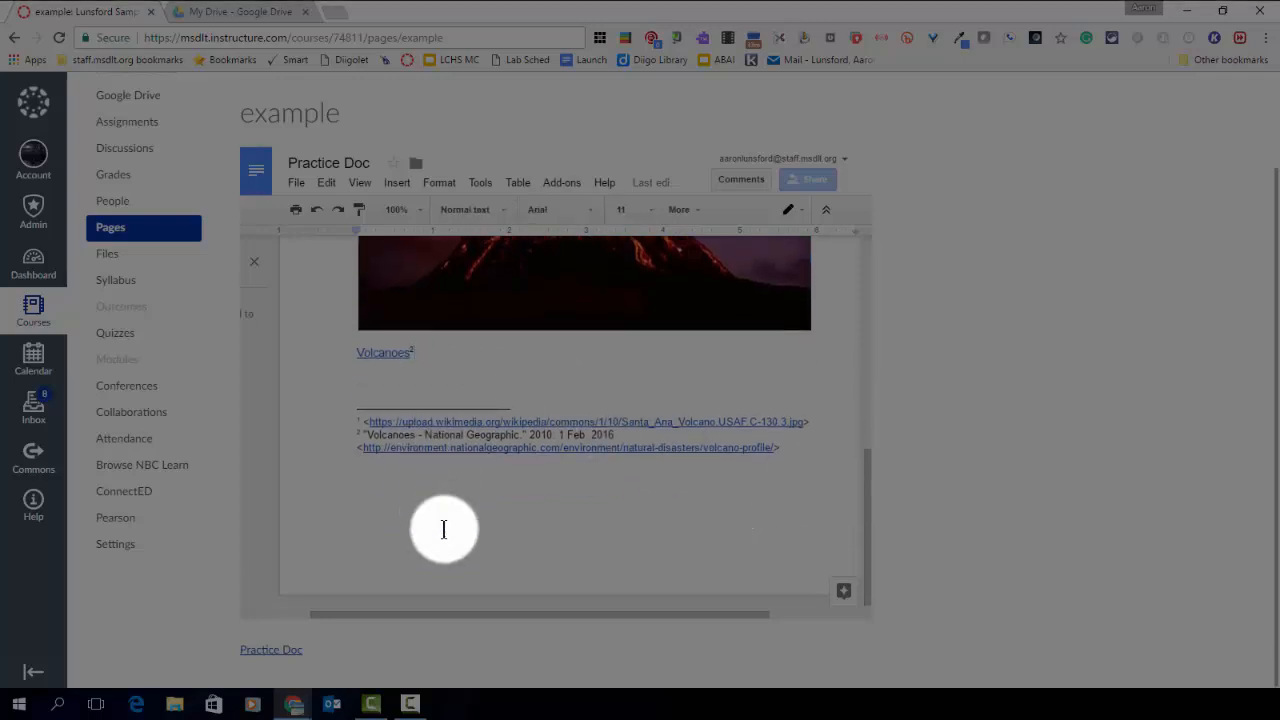
{"action": "scroll", "coordinate": [449, 529], "scroll_direction": "up", "scroll_amount": 2}
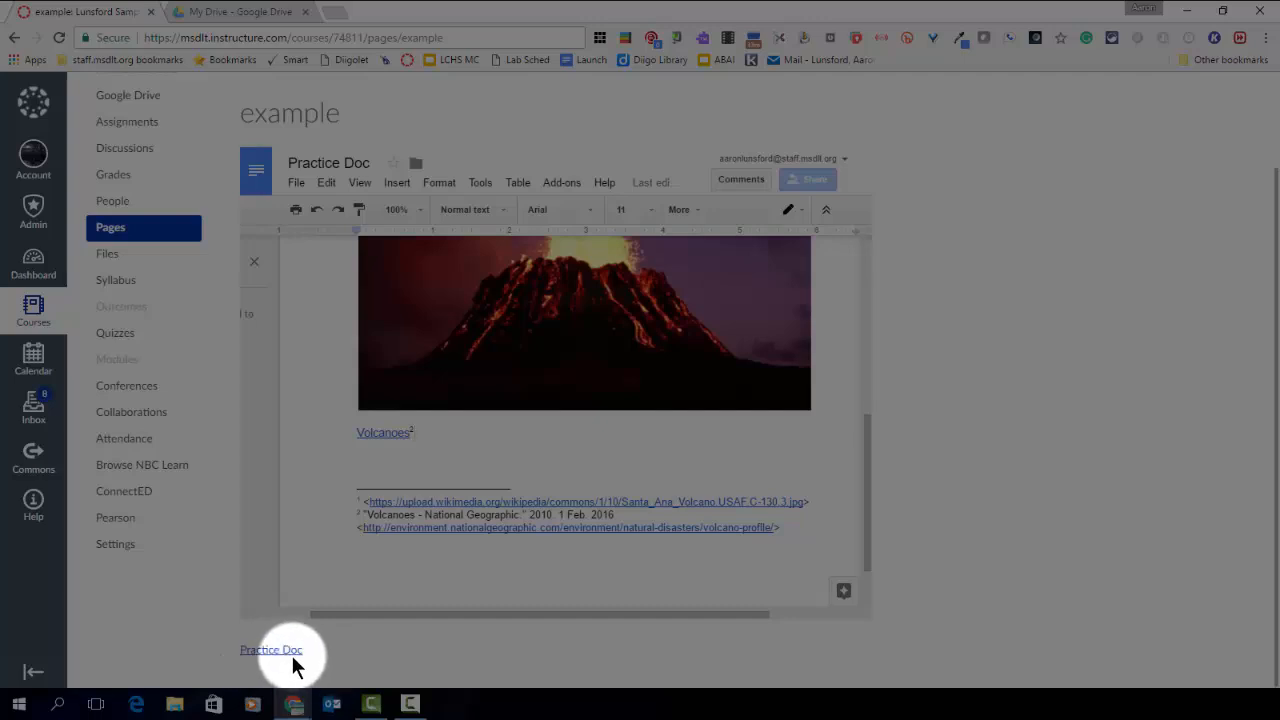
{"action": "scroll", "coordinate": [962, 540], "scroll_direction": "up", "scroll_amount": 1}
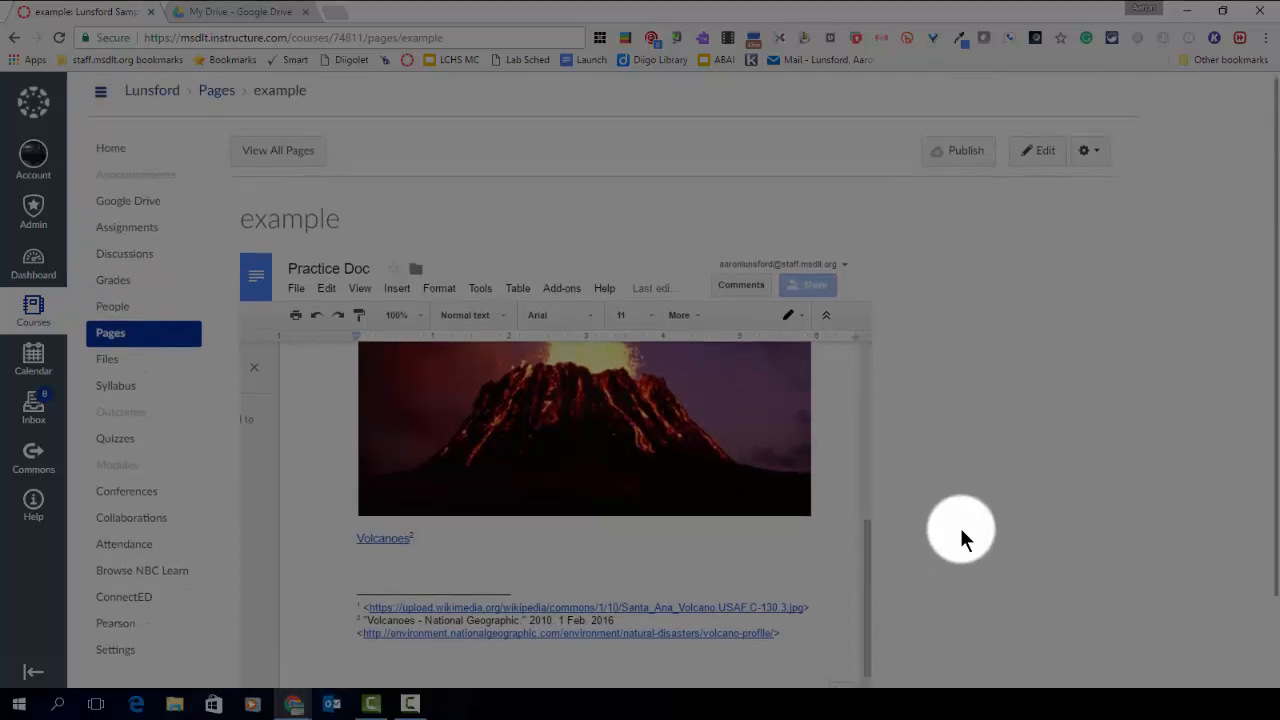
{"action": "scroll", "coordinate": [766, 654], "scroll_direction": "down", "scroll_amount": 1}
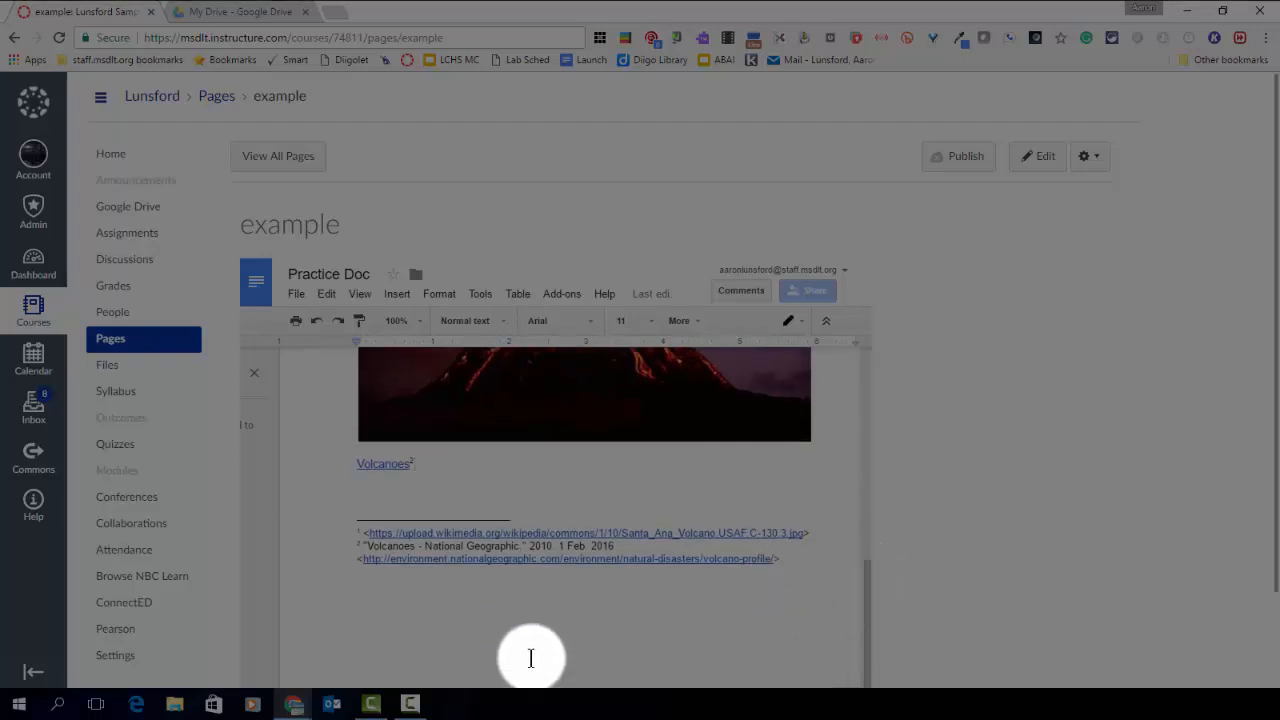
{"action": "scroll", "coordinate": [531, 658], "scroll_direction": "down", "scroll_amount": 1}
{"action": "left_click_drag", "start_coordinate": [497, 622], "coordinate": [537, 631]}
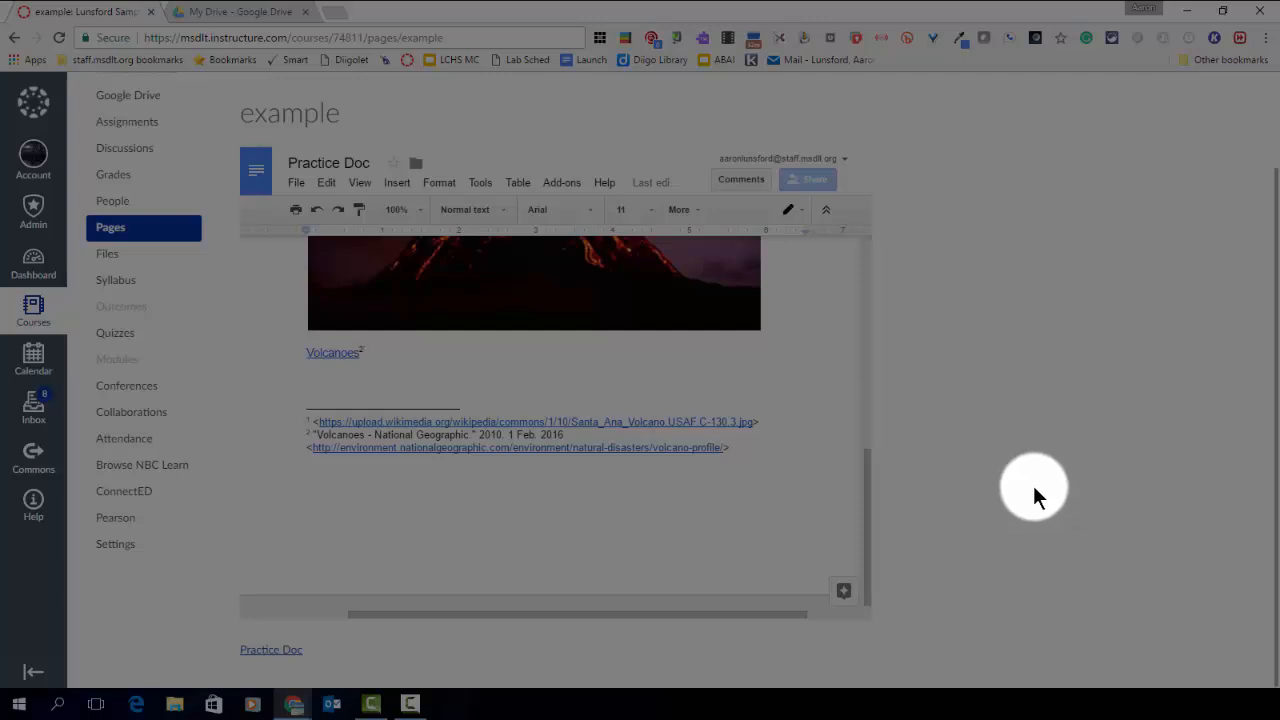
{"action": "scroll", "coordinate": [1034, 497], "scroll_direction": "up", "scroll_amount": 1}
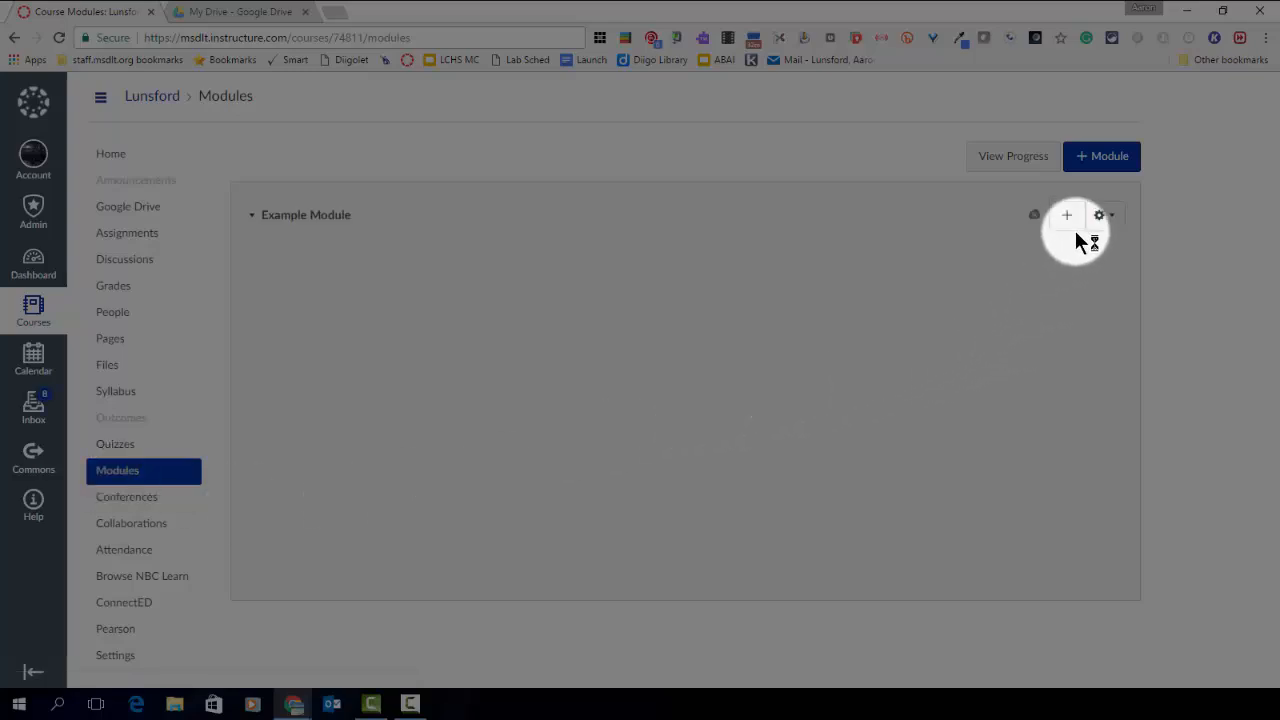
- For a new Example Module item, choose the Google Drive external tool and submit Practice Doc from the first subfolder of the GAFE folder
{"action": "left_click", "coordinate": [1068, 217]}
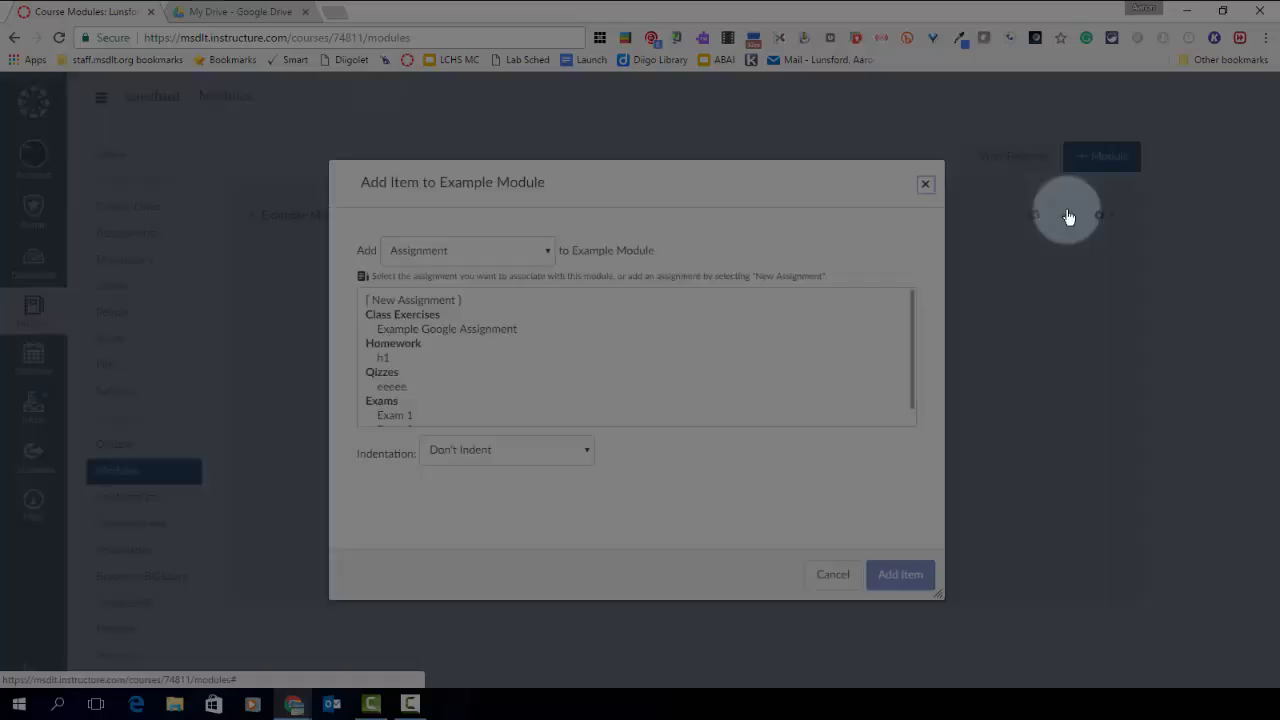
{"action": "left_click", "coordinate": [544, 250]}
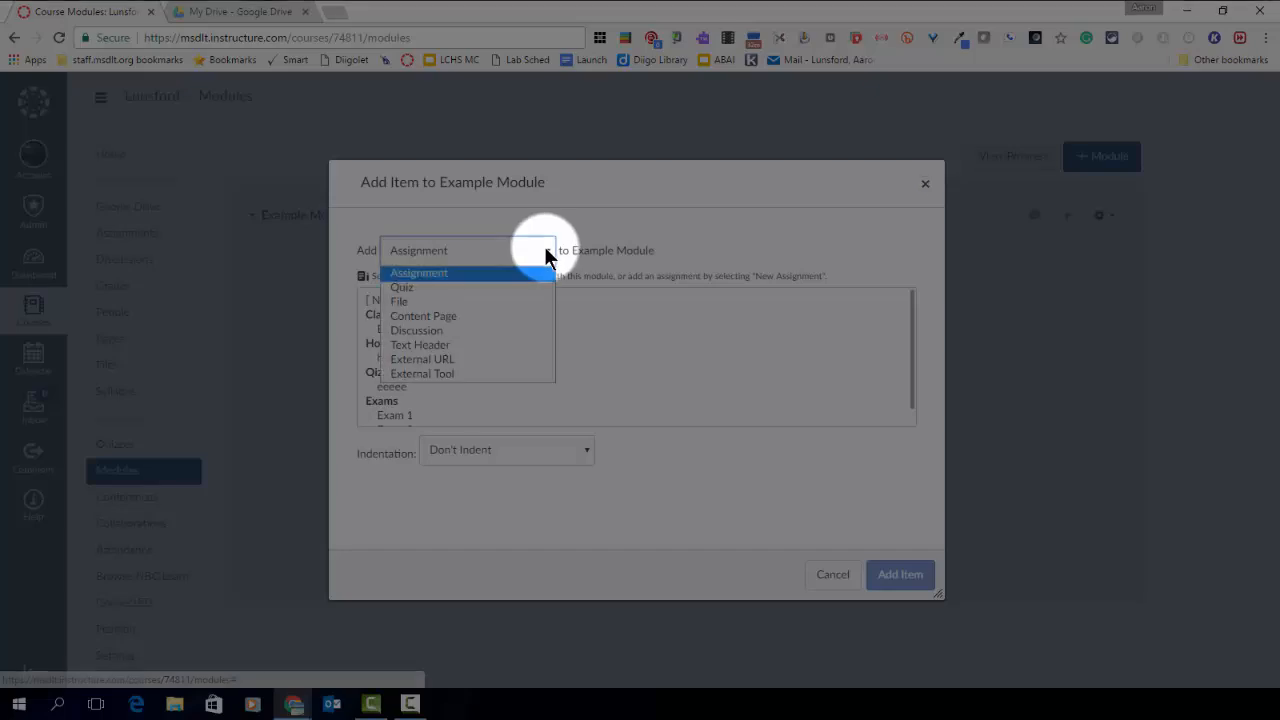
{"action": "left_click", "coordinate": [456, 373]}
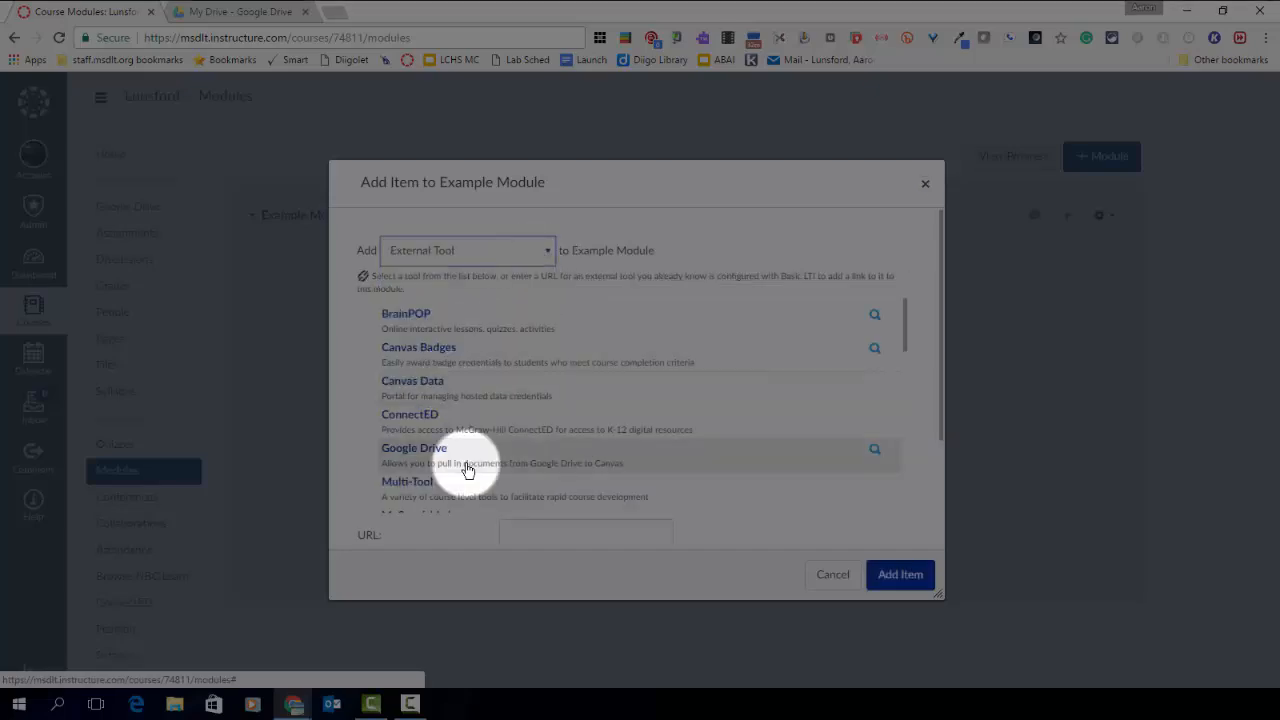
{"action": "left_click", "coordinate": [412, 455]}
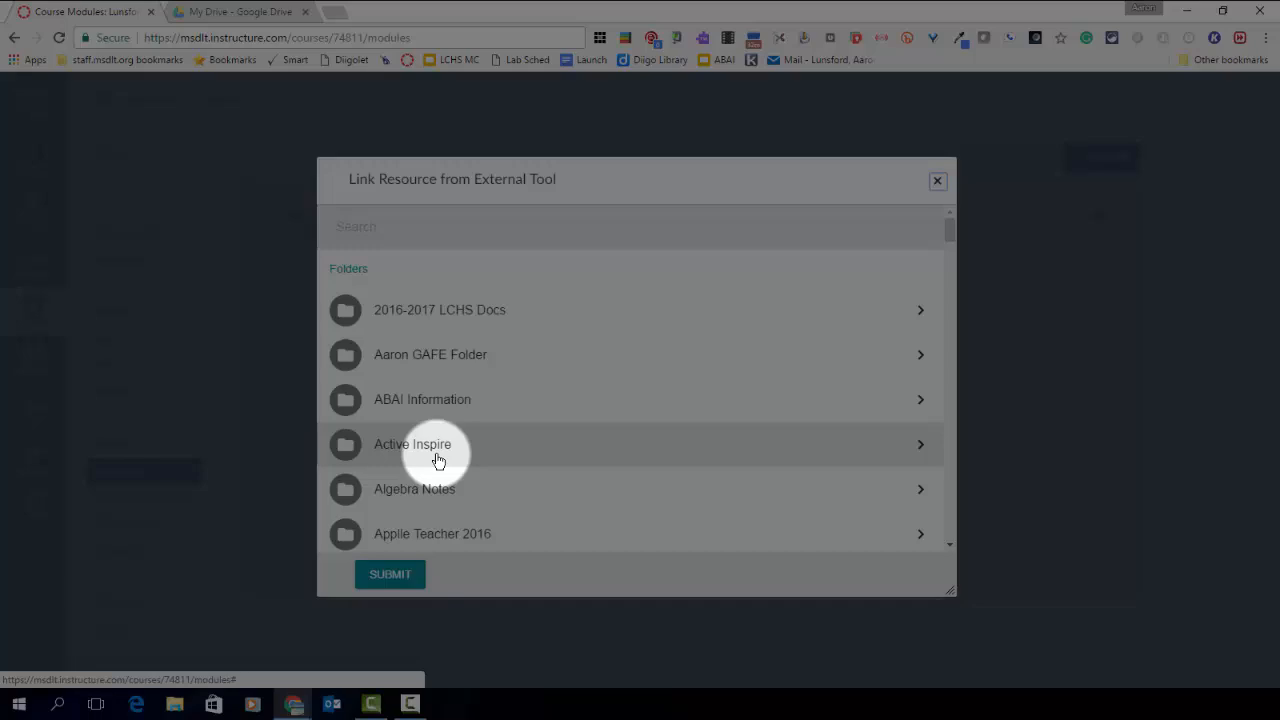
{"action": "left_click", "coordinate": [396, 369]}
{"action": "left_click", "coordinate": [396, 369]}
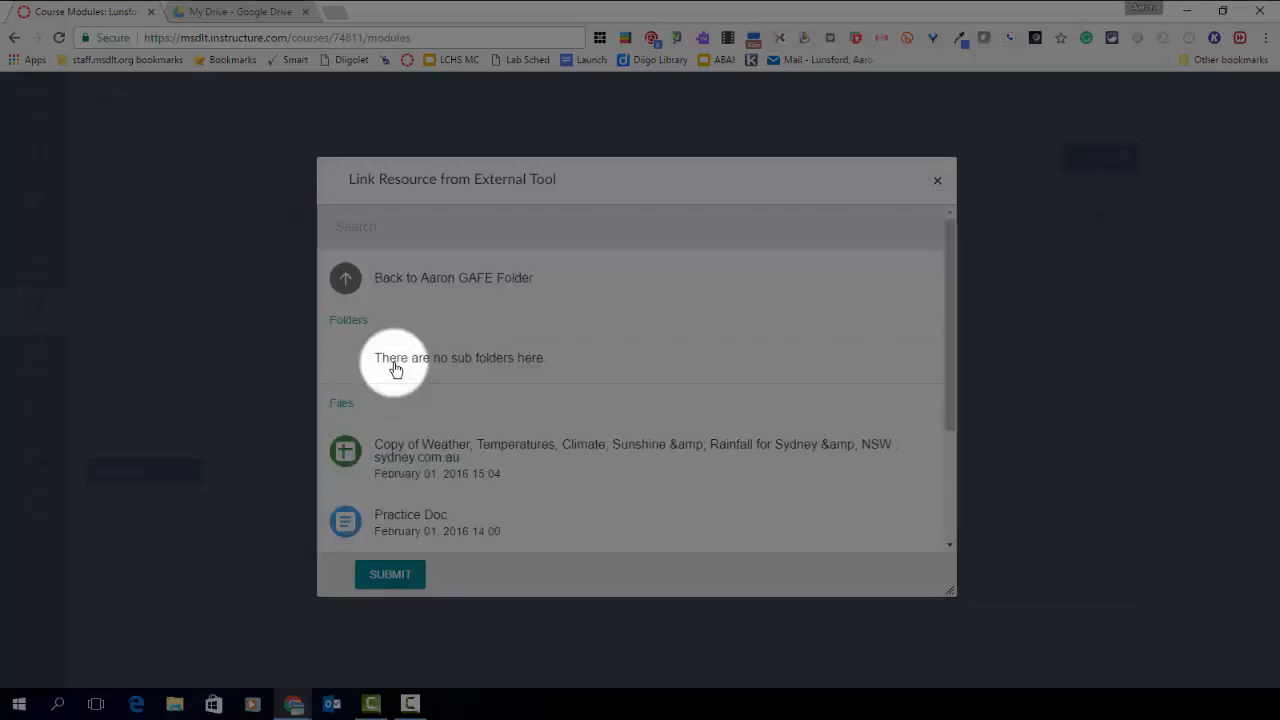
{"action": "left_click", "coordinate": [385, 522]}
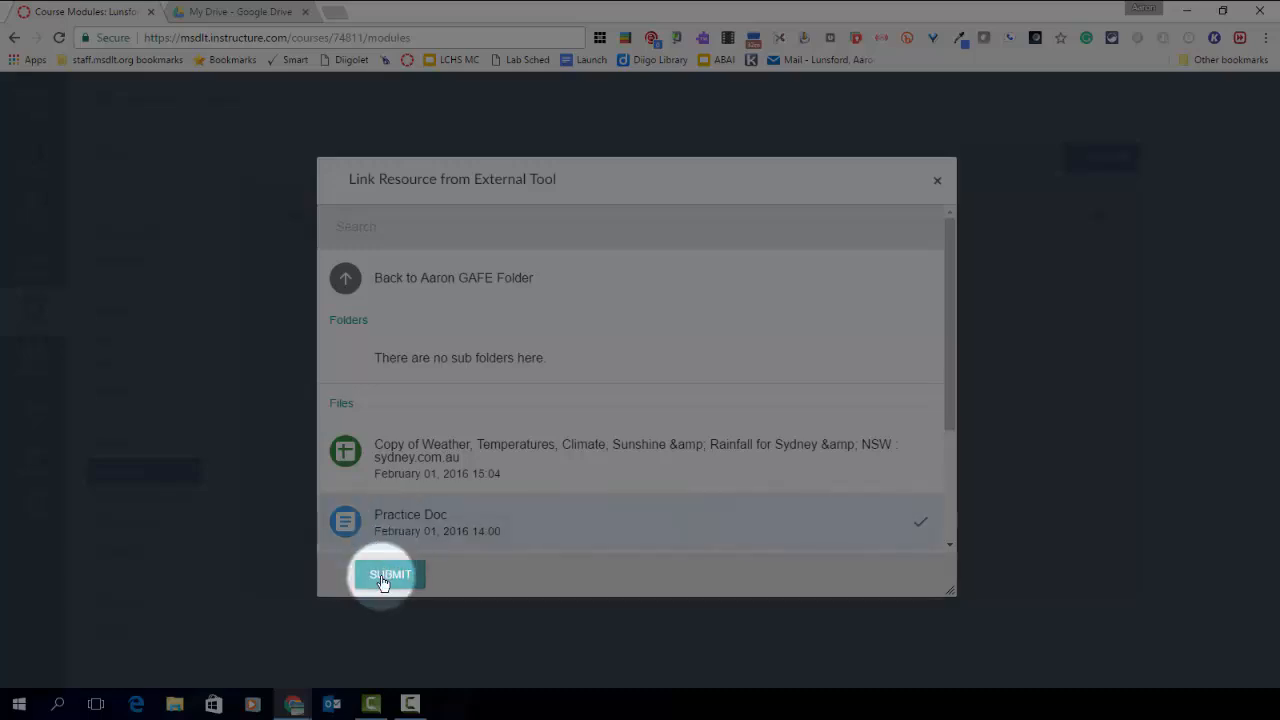
{"action": "left_click", "coordinate": [381, 578]}
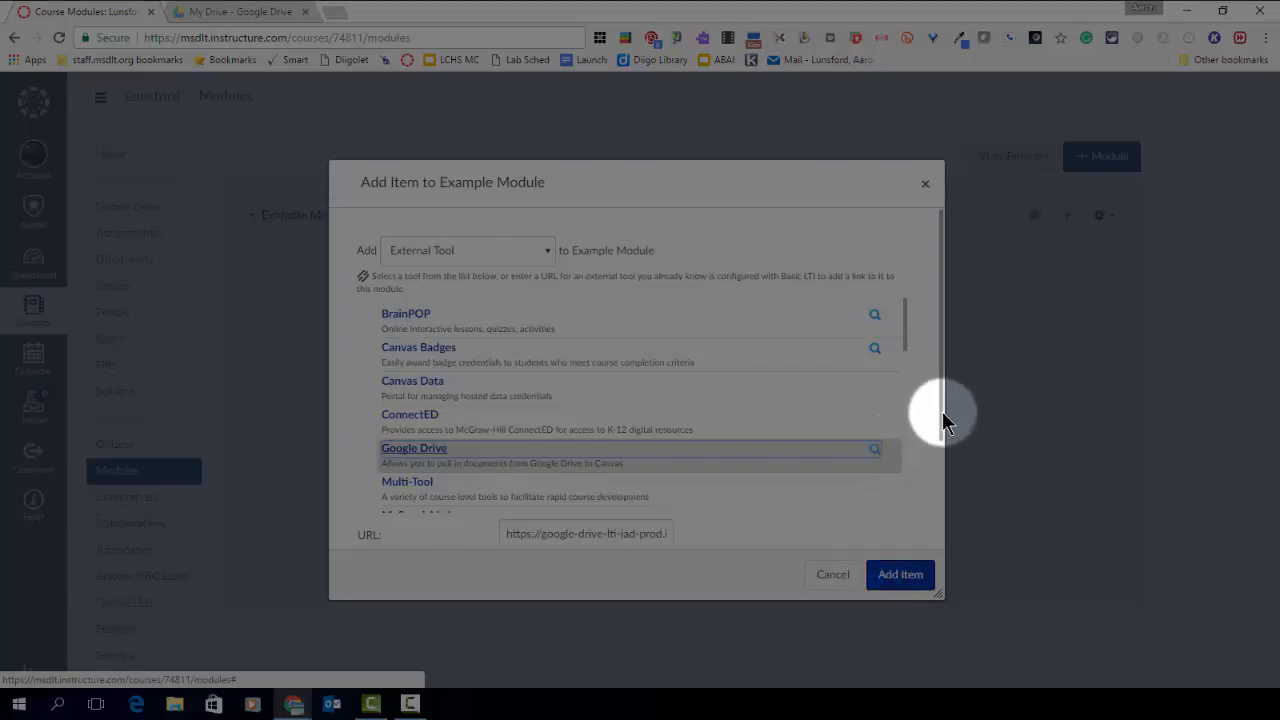
- Set the Practice Doc item to load in a new tab and add it to Example Module
{"action": "left_click_drag", "start_coordinate": [942, 411], "coordinate": [931, 522]}
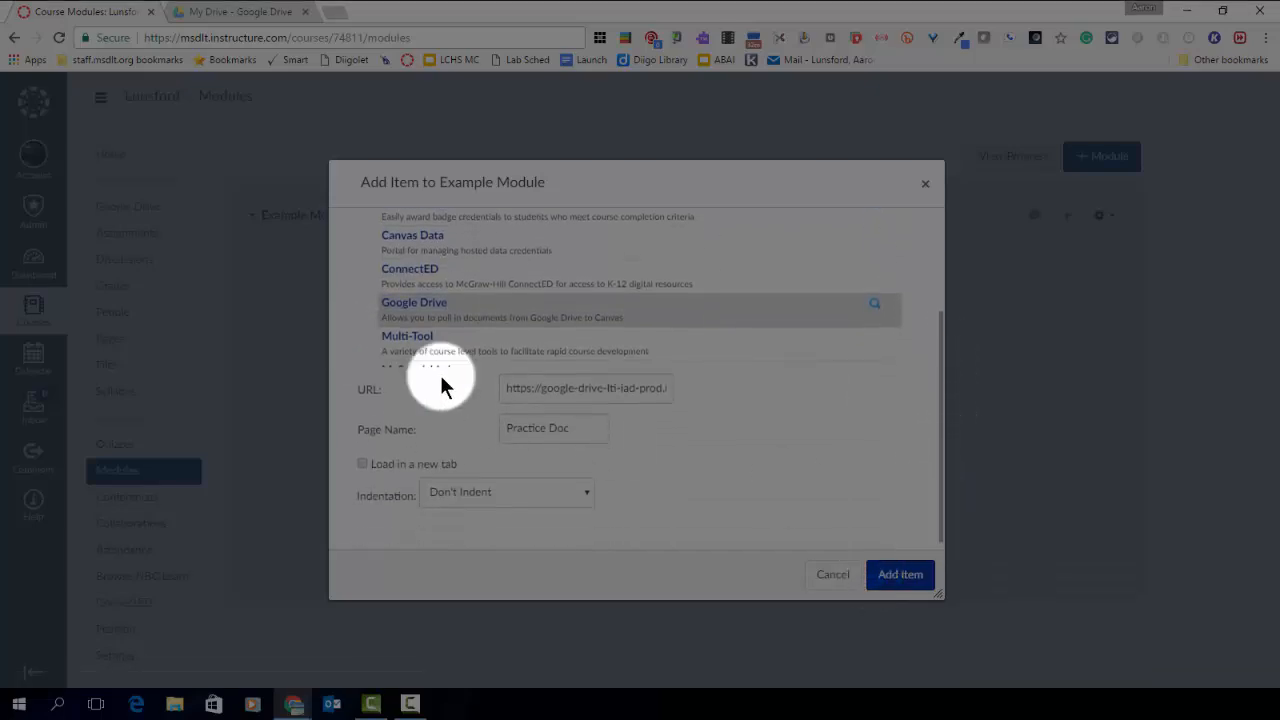
{"action": "left_click", "coordinate": [363, 465]}
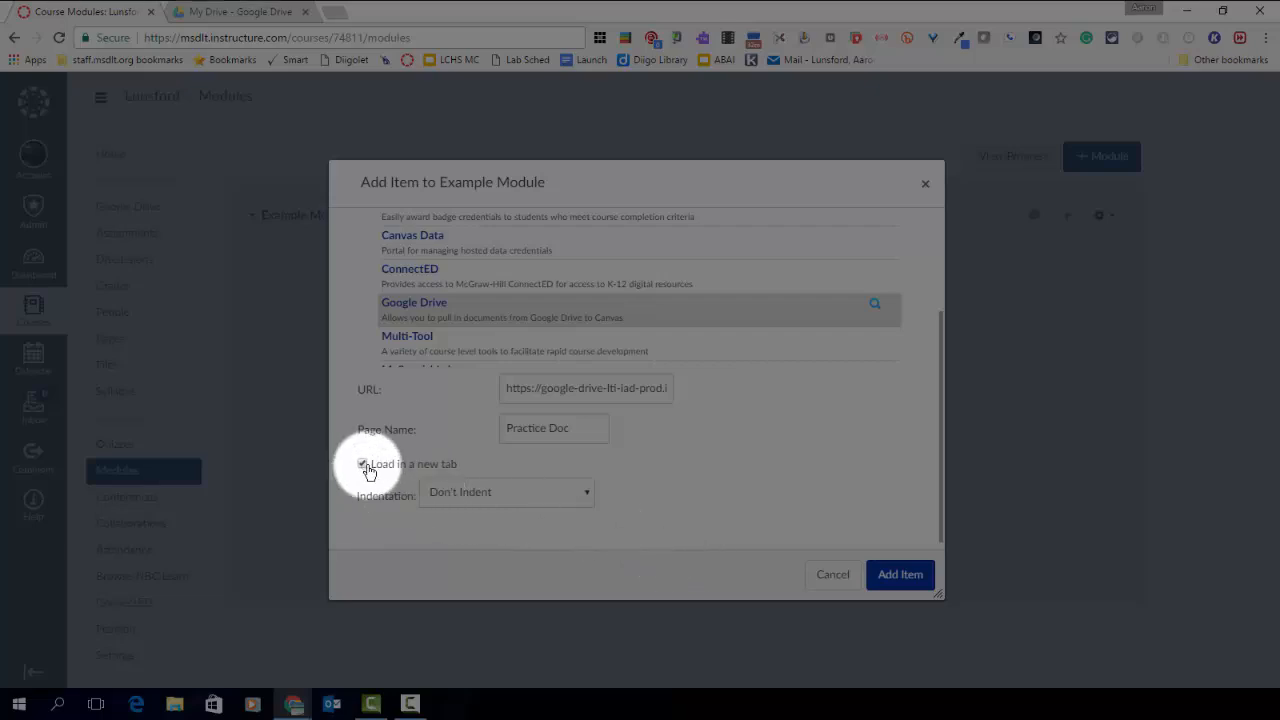
{"action": "left_click", "coordinate": [902, 580]}
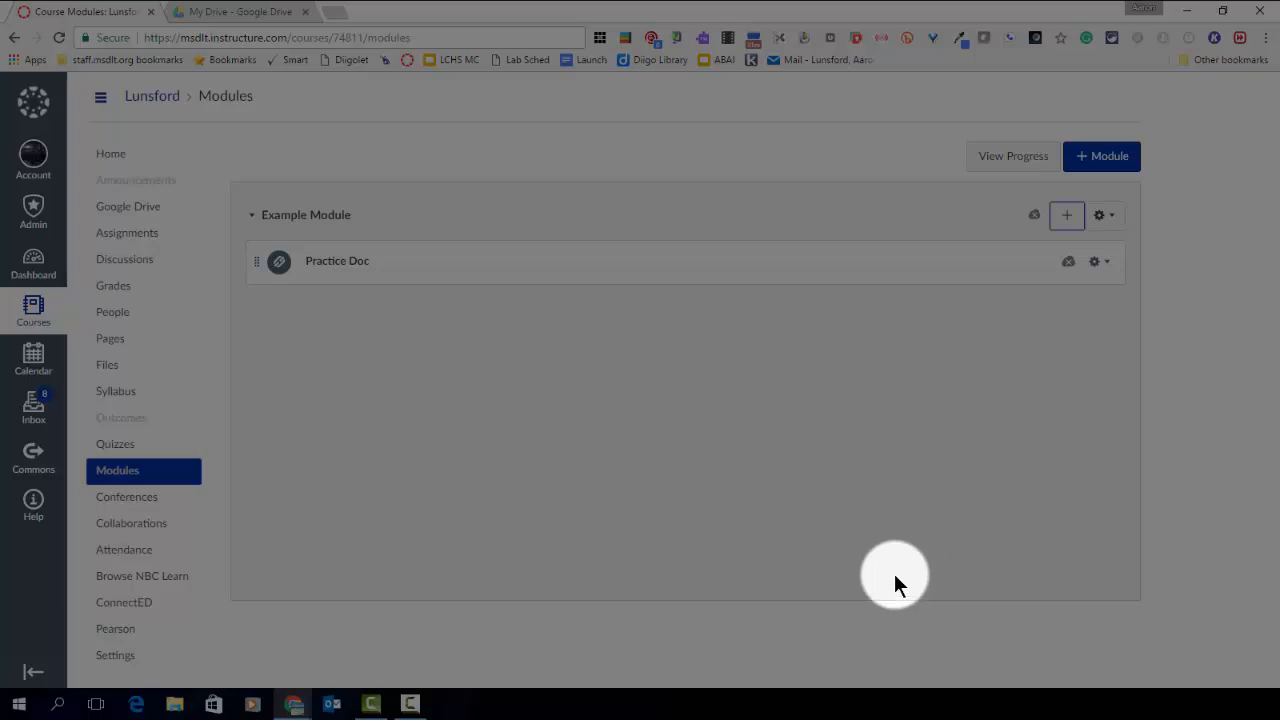
- View Practice Doc from Example Module by loading it in a new window, and close that window
{"action": "left_click", "coordinate": [328, 266]}
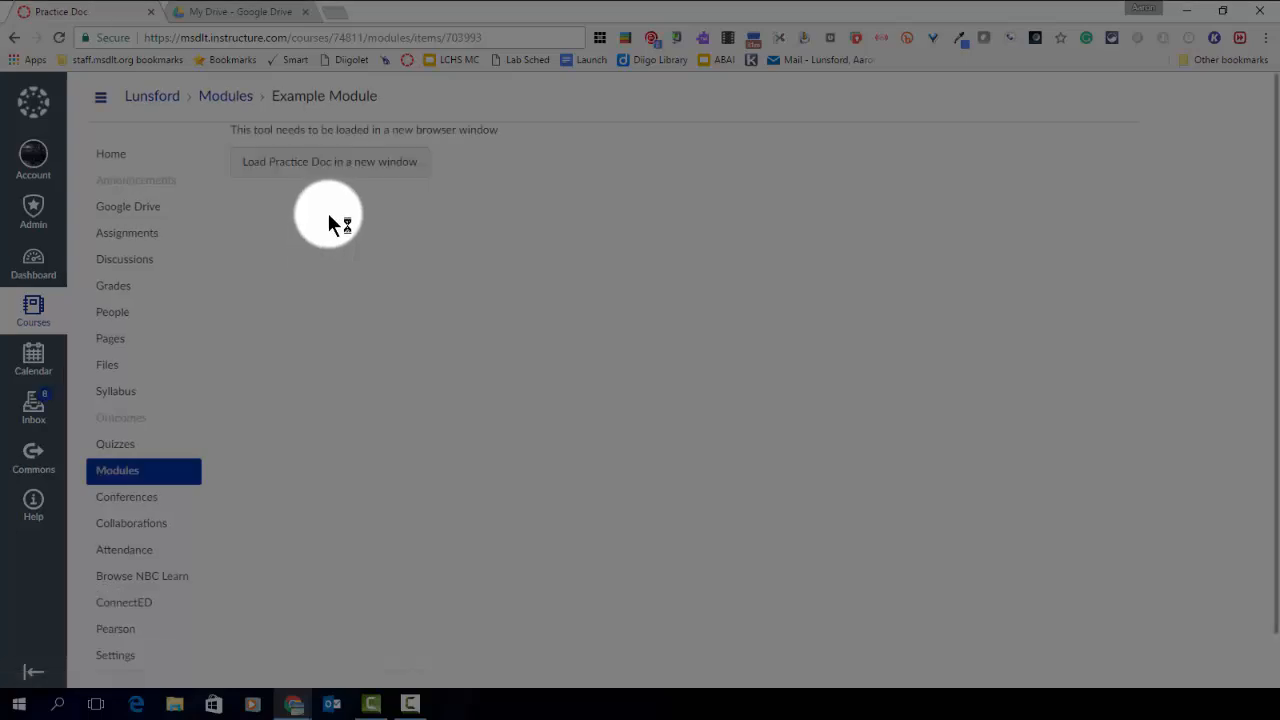
{"action": "left_click", "coordinate": [333, 164]}
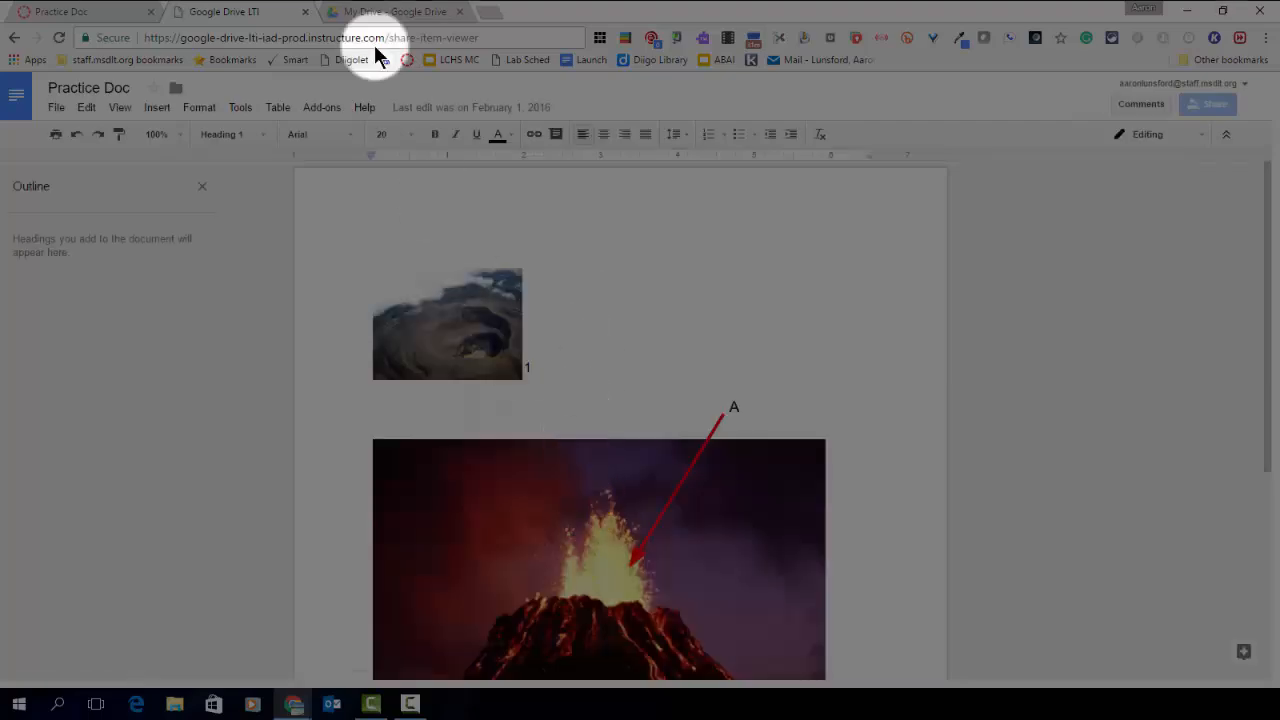
{"action": "left_click", "coordinate": [306, 12]}
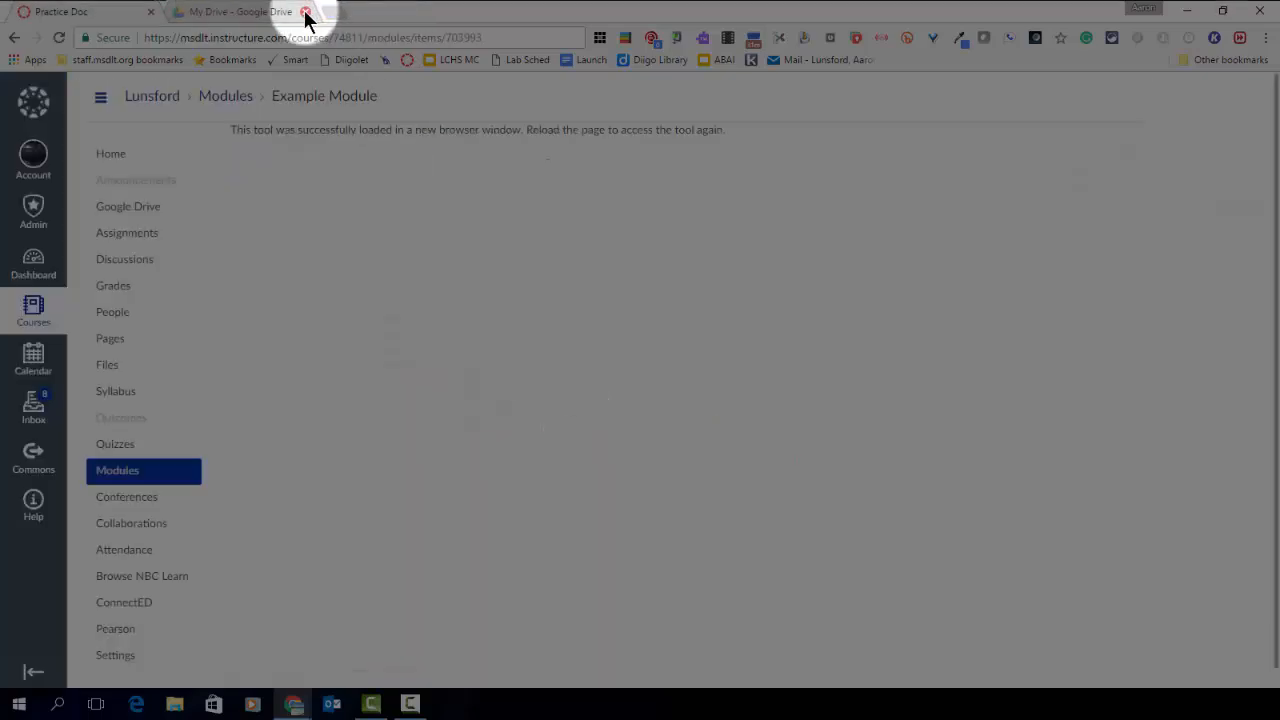